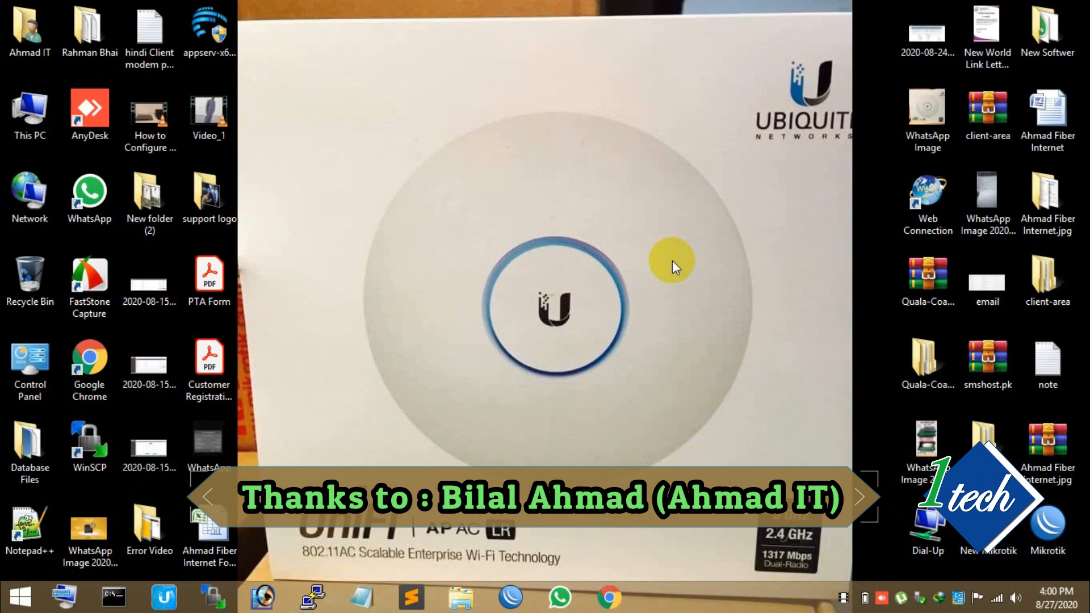
Step: Switch to PuTTY, open the saved session for 103.105.209.76, and log in as root with the account password
{"action": "left_click", "coordinate": [313, 596]}
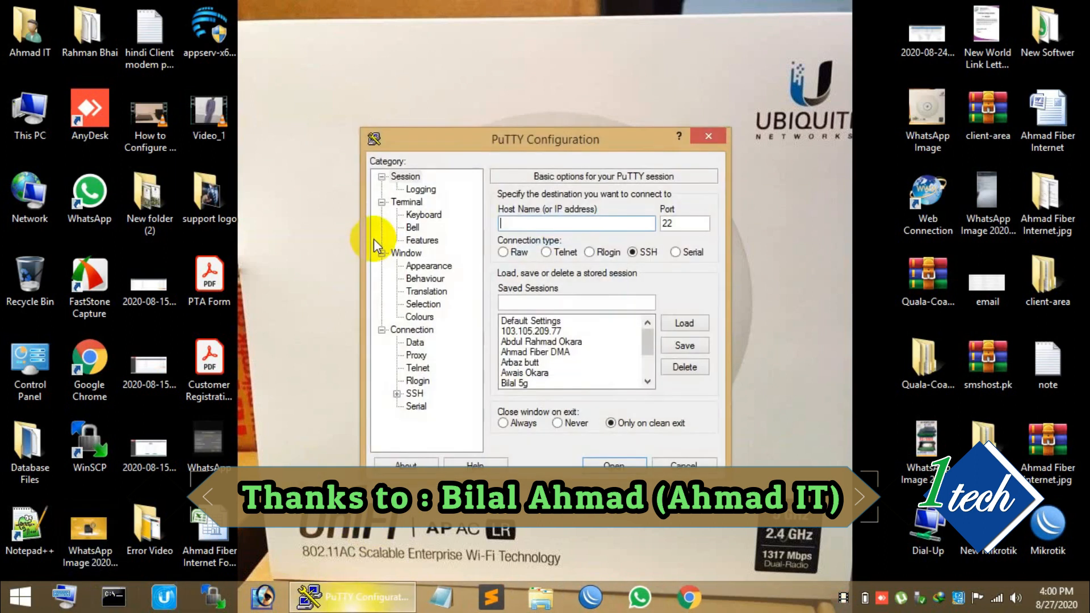
{"action": "left_click_drag", "start_coordinate": [479, 142], "coordinate": [520, 183]}
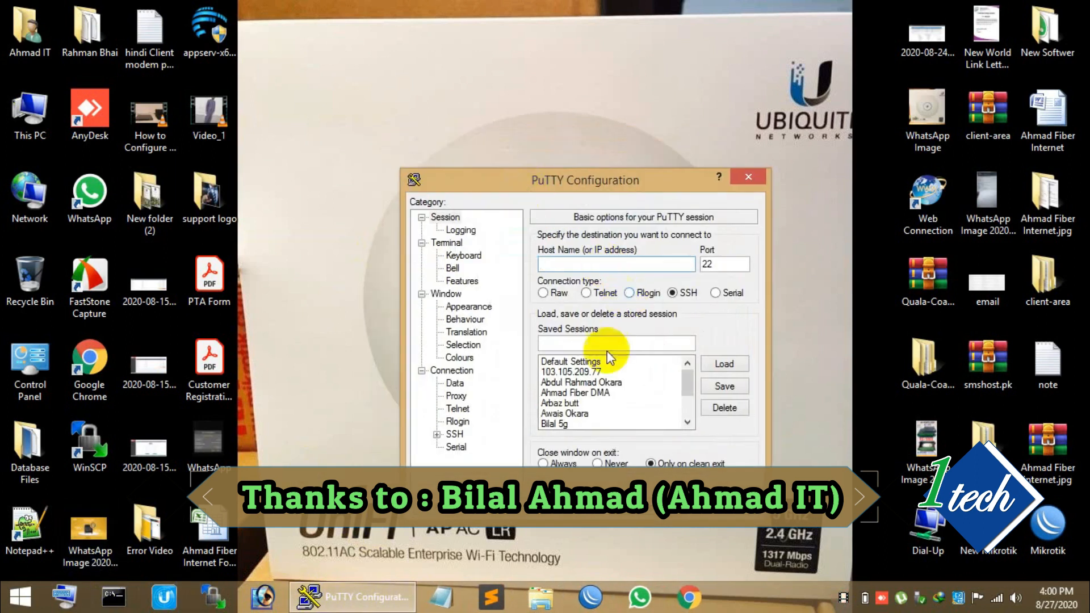
{"action": "double_click", "coordinate": [593, 402]}
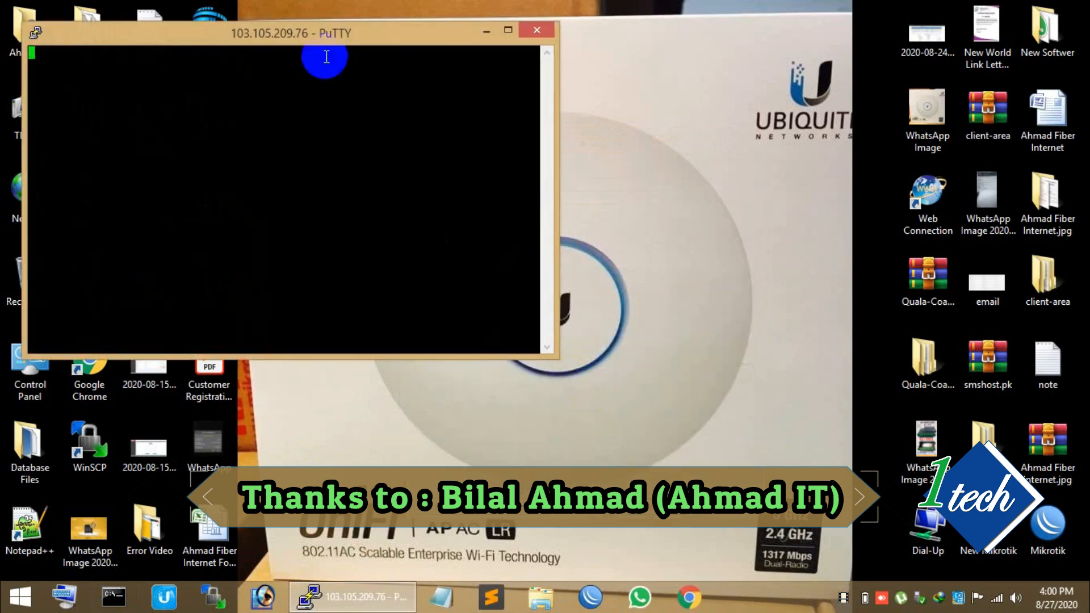
{"action": "left_click_drag", "start_coordinate": [316, 33], "coordinate": [561, 116]}
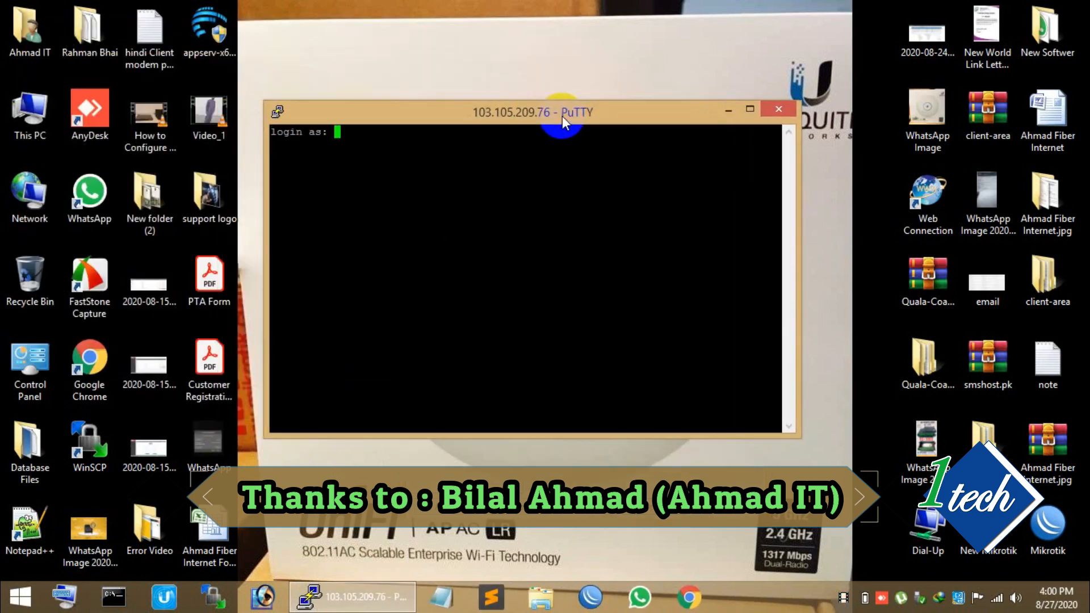
{"action": "type", "text": "root"}
{"action": "key", "text": "Return"}
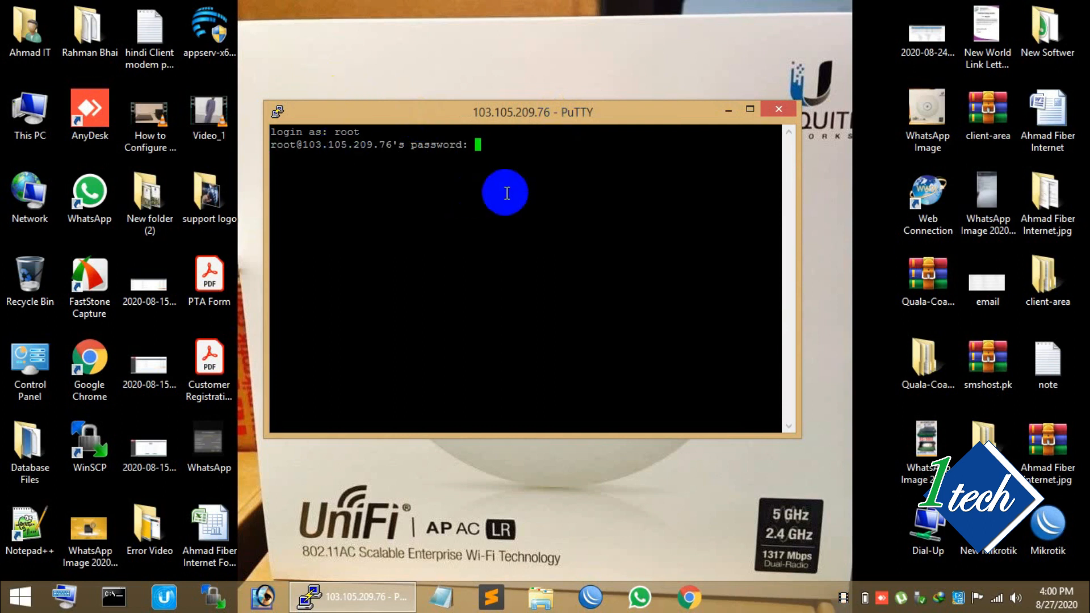
{"action": "key", "text": "Return"}
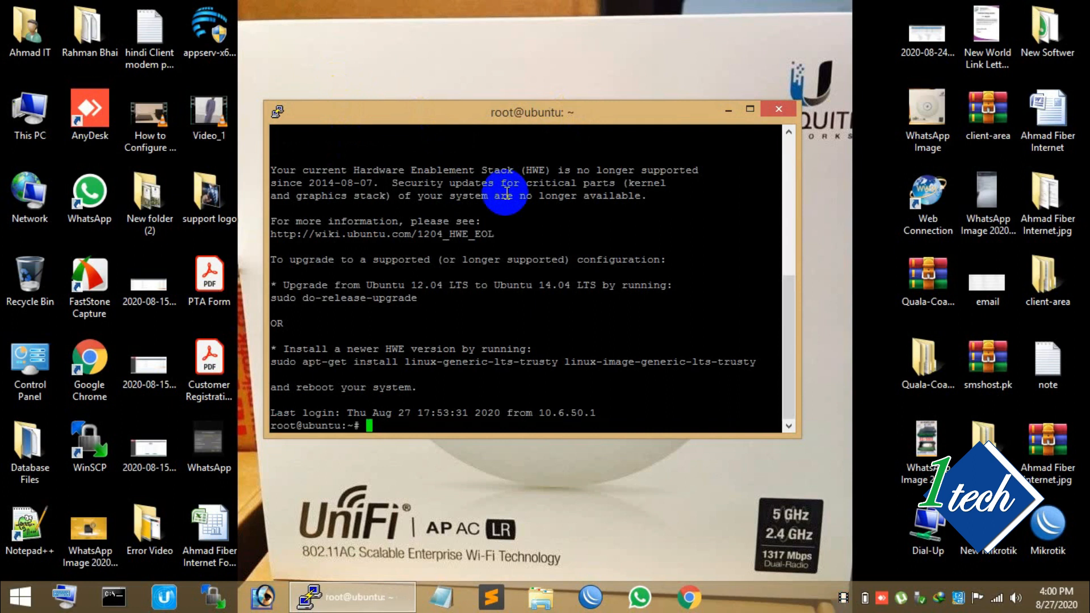
Step: Test name resolution and internet access from the server by pinging google.com, and stop the ping
{"action": "type", "text": "ping google.com"}
{"action": "key", "text": "Return"}
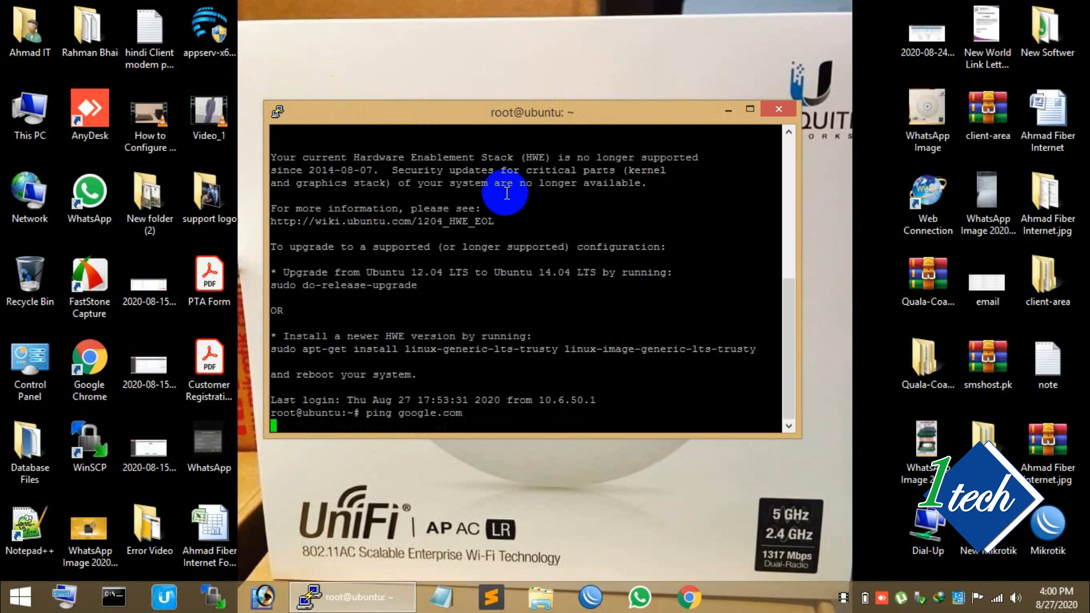
{"action": "key", "text": "Return"}
{"action": "key", "text": "Return"}
{"action": "key", "text": "Return"}
{"action": "key", "text": "Return"}
{"action": "key", "text": "Return"}
{"action": "key", "text": "Return"}
{"action": "key", "text": "Return"}
{"action": "key", "text": "Return"}
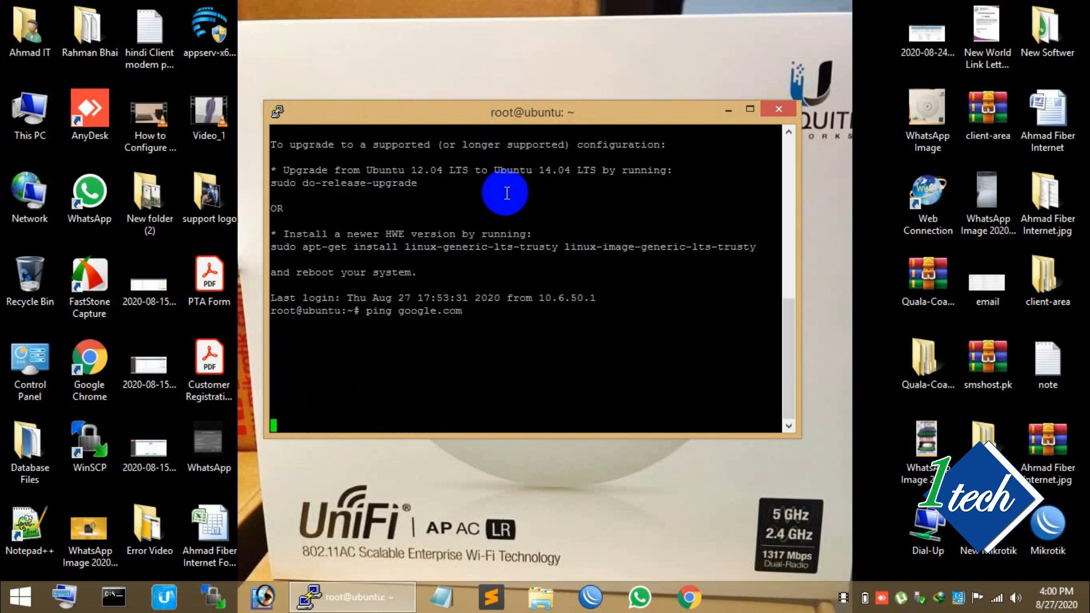
{"action": "key", "text": "ctrl+c"}
Step: Test the server's direct internet connectivity by pinging 8.8.8.8, and stop the ping
{"action": "type", "text": "ping"}
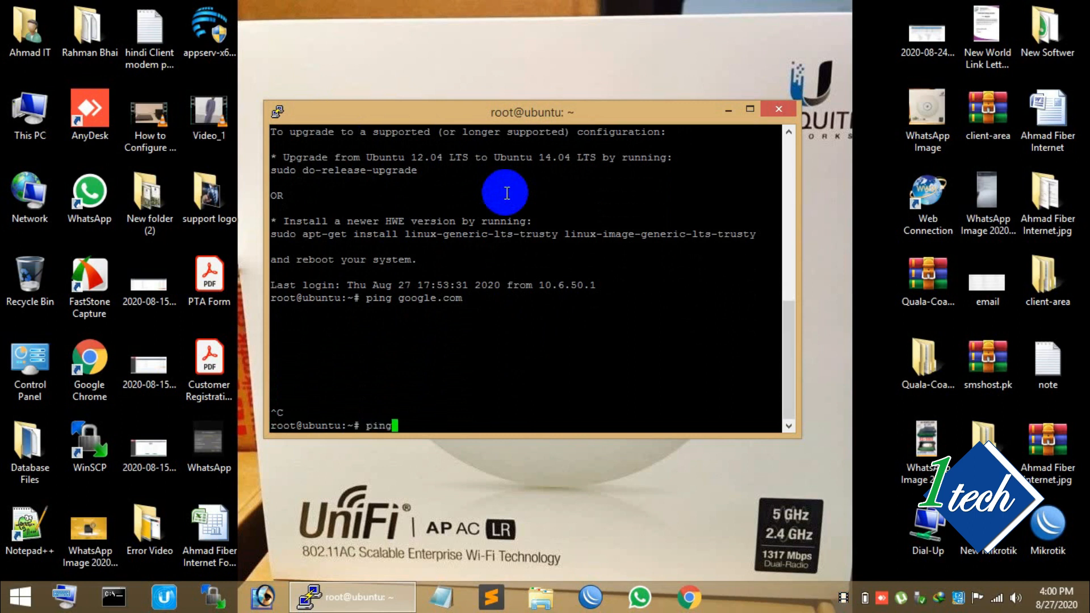
{"action": "type", "text": " 8.8.8.8"}
{"action": "key", "text": "Return"}
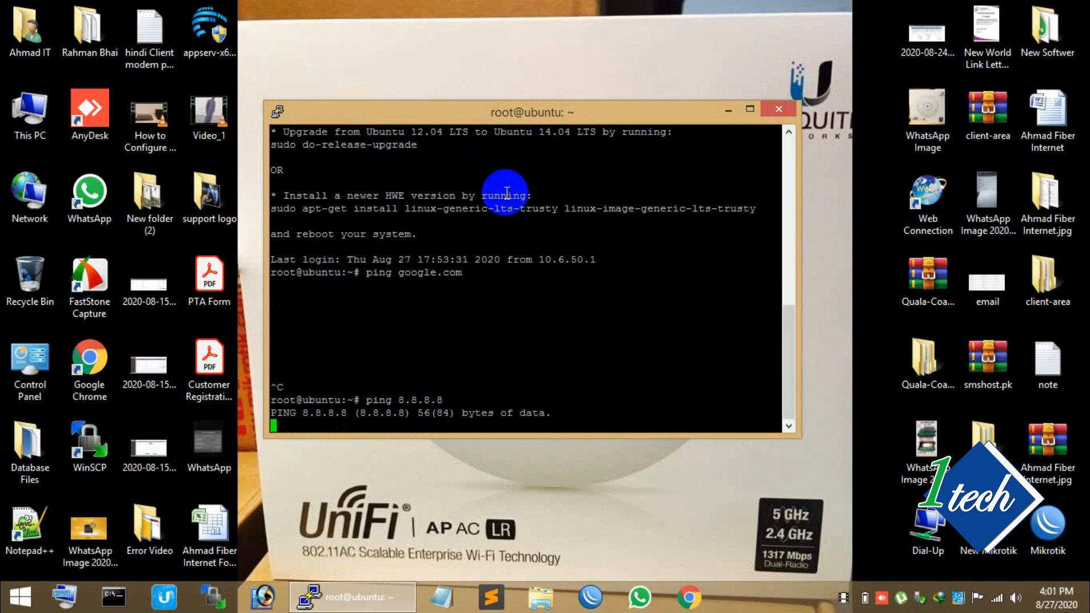
{"action": "key", "text": "ctrl+c"}
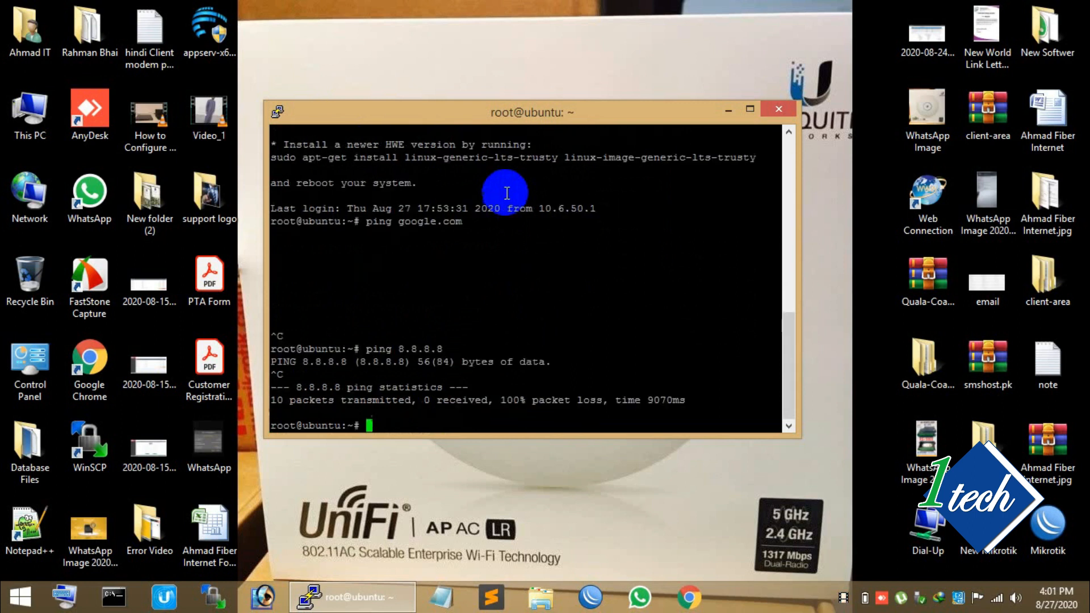
Step: Clear the terminal output with the clear command
{"action": "type", "text": "clr\\"}
{"action": "key", "text": "BackSpace"}
{"action": "key", "text": "BackSpace"}
{"action": "type", "text": "ear"}
{"action": "key", "text": "Return"}
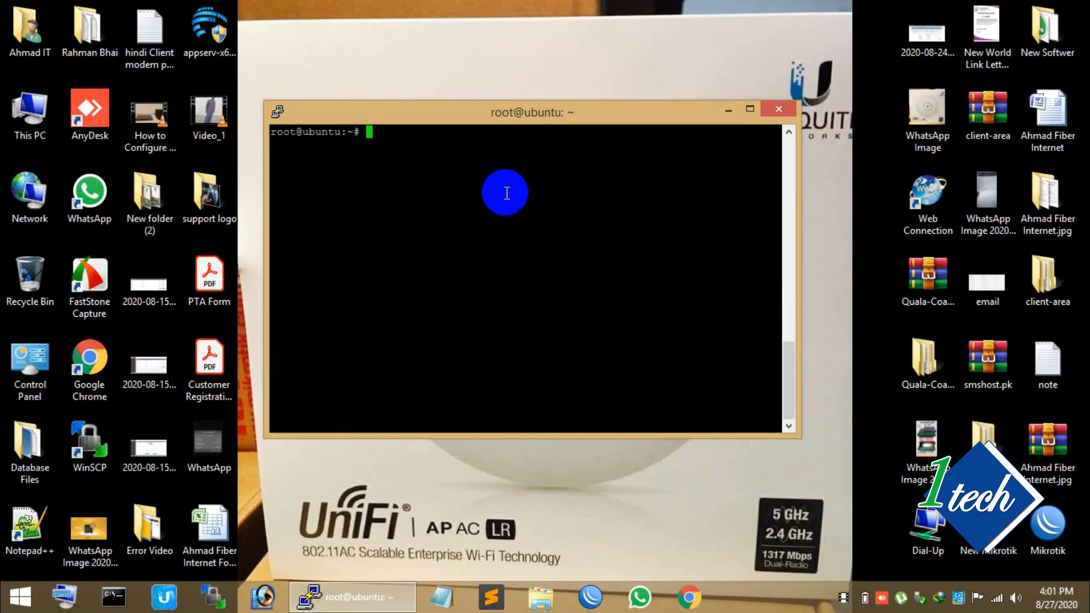
Step: Switch to WinBox, connect to the MikroTik router at 103.105.209.76, and close the interface list
{"action": "double_click", "coordinate": [1026, 546]}
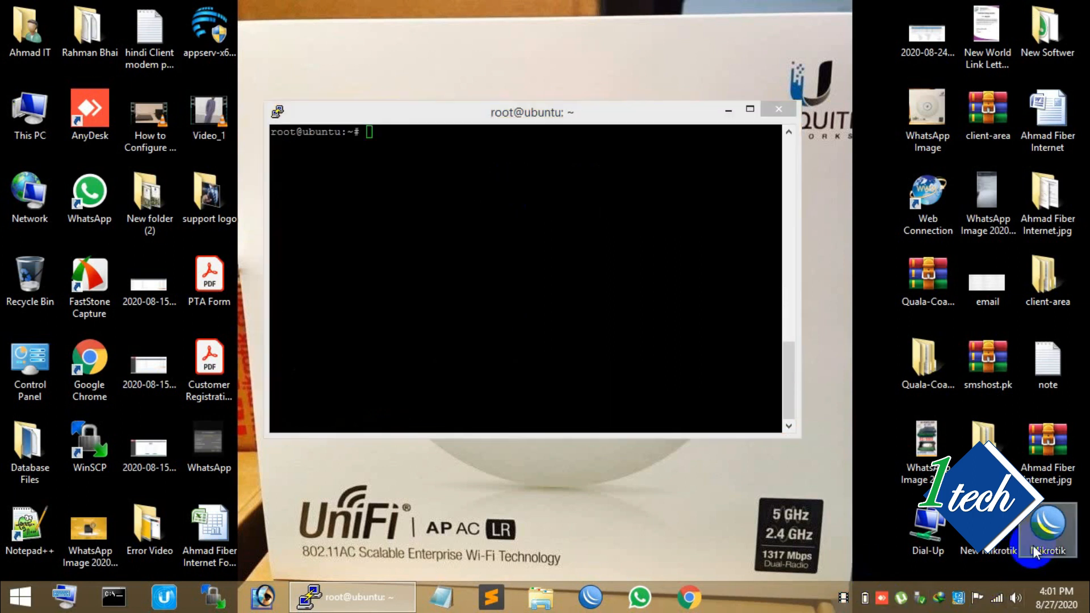
{"action": "left_click", "coordinate": [781, 49]}
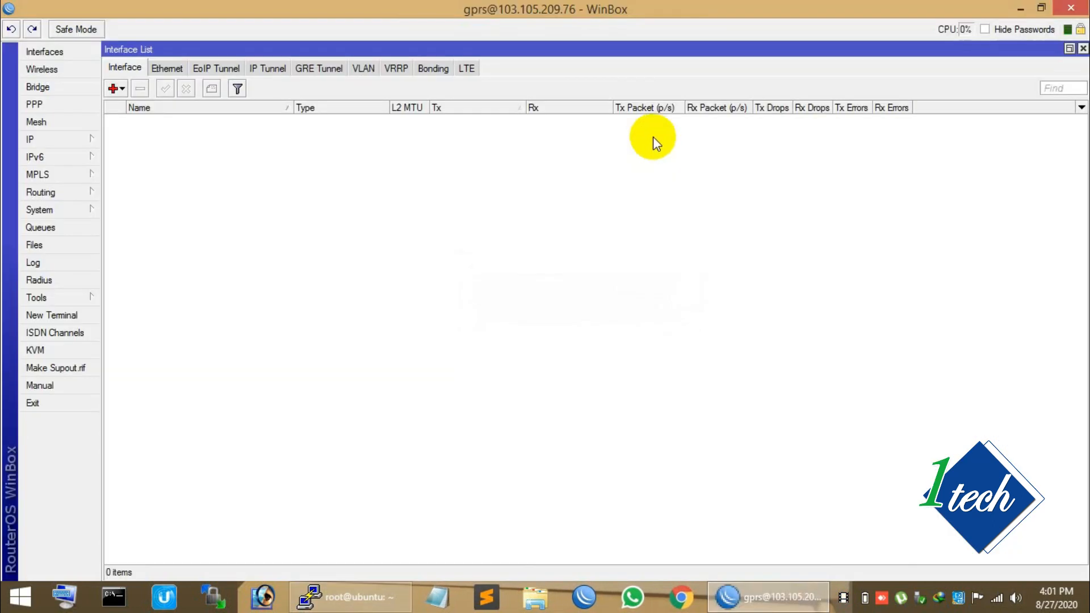
{"action": "left_click", "coordinate": [1082, 48]}
Step: Start a new NAT rule in the router's IP firewall
{"action": "left_click", "coordinate": [98, 139]}
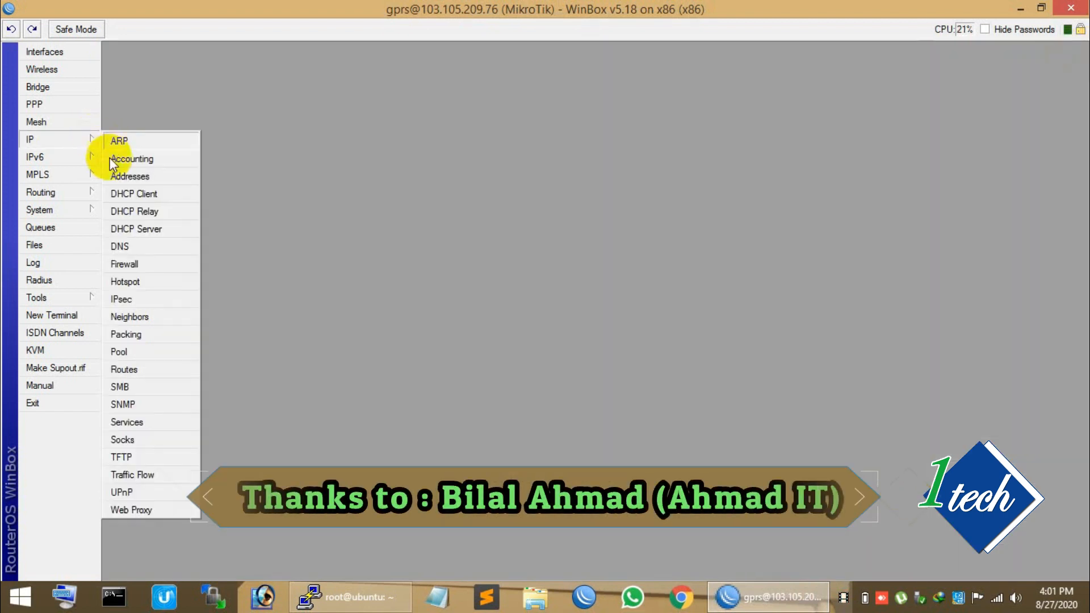
{"action": "left_click", "coordinate": [139, 264]}
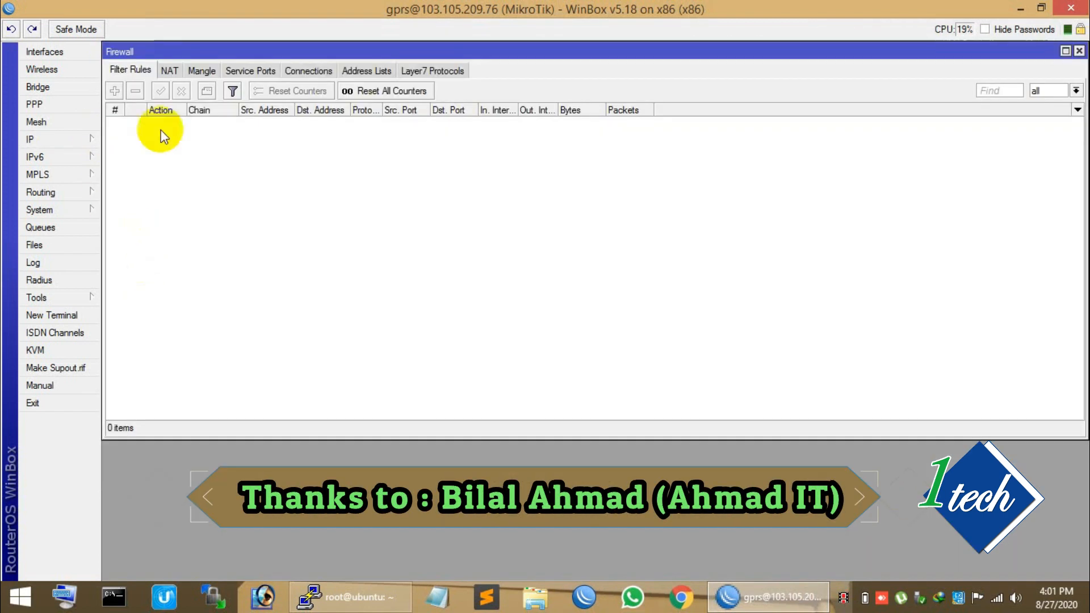
{"action": "left_click", "coordinate": [169, 69]}
{"action": "left_click", "coordinate": [121, 92]}
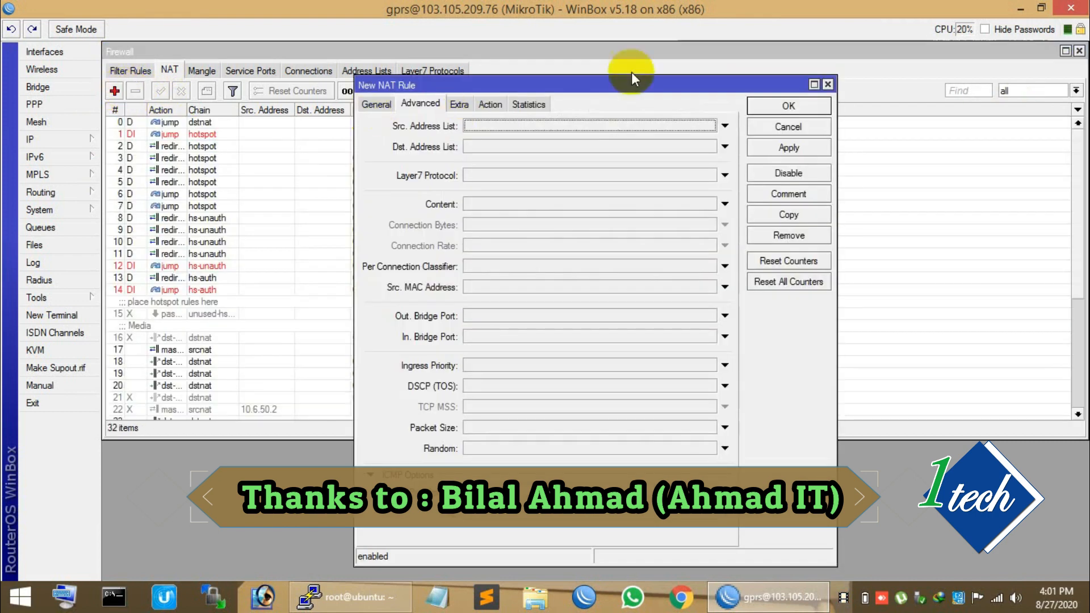
Step: Close the firewall list, shrink WinBox to a window beside the terminal, and fit the new NAT rule dialog inside it
{"action": "left_click", "coordinate": [1079, 50]}
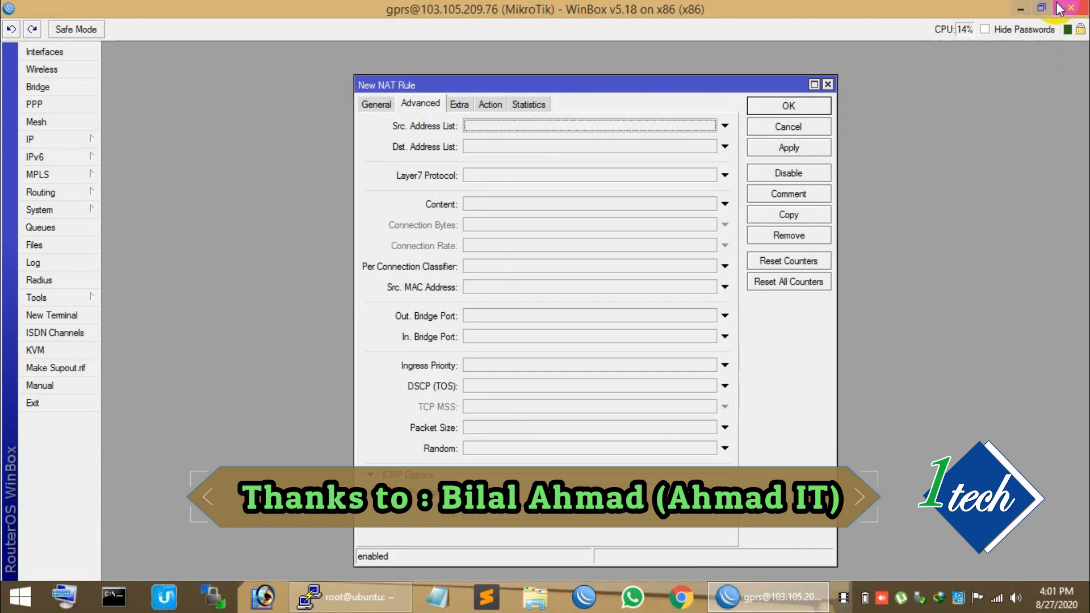
{"action": "left_click", "coordinate": [1038, 7]}
{"action": "left_click_drag", "start_coordinate": [821, 213], "coordinate": [591, 181]}
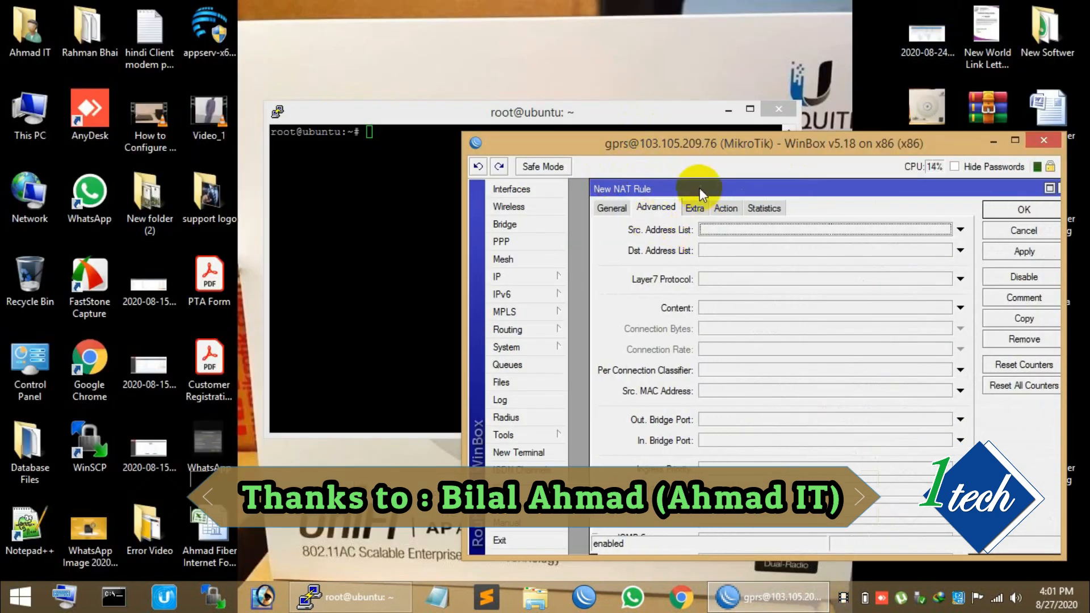
{"action": "left_click_drag", "start_coordinate": [664, 134], "coordinate": [653, 1]}
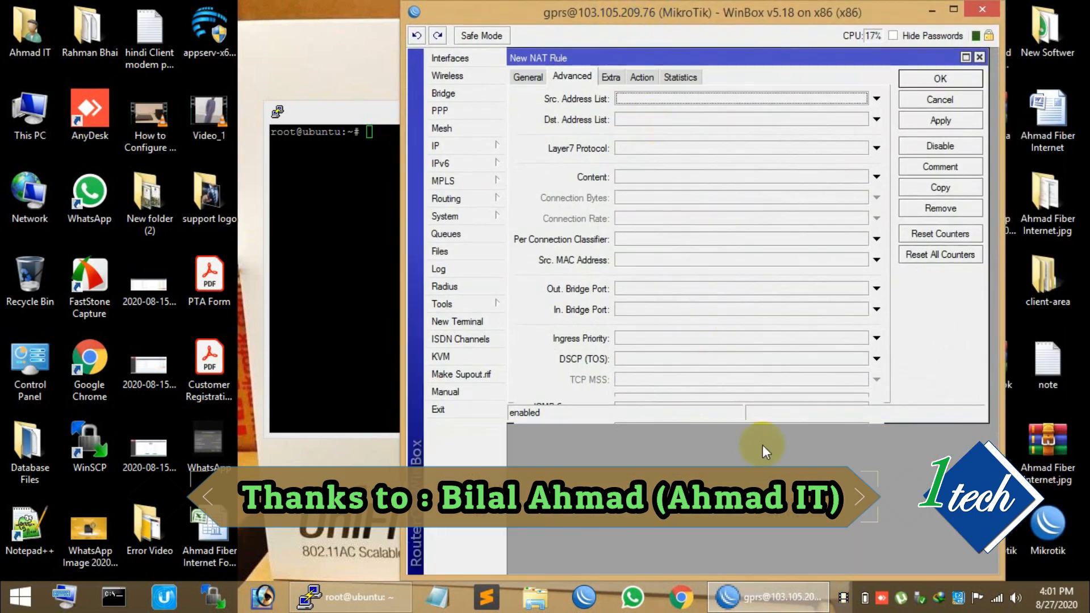
{"action": "left_click_drag", "start_coordinate": [761, 422], "coordinate": [782, 609]}
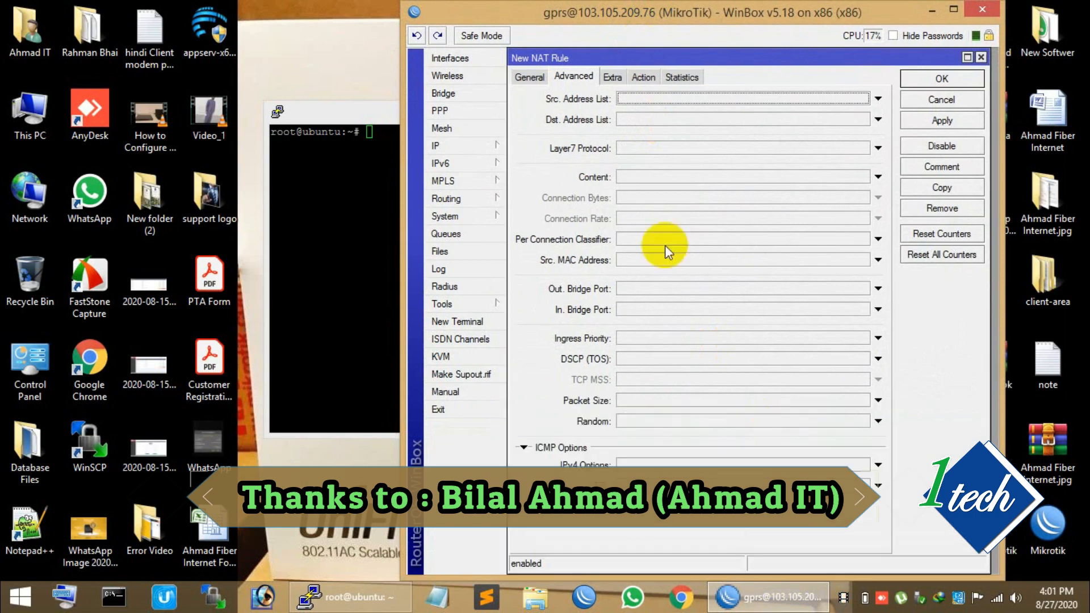
Step: Set the destination address of the new srcnat rule to 10.6.50.2
{"action": "left_click", "coordinate": [543, 77]}
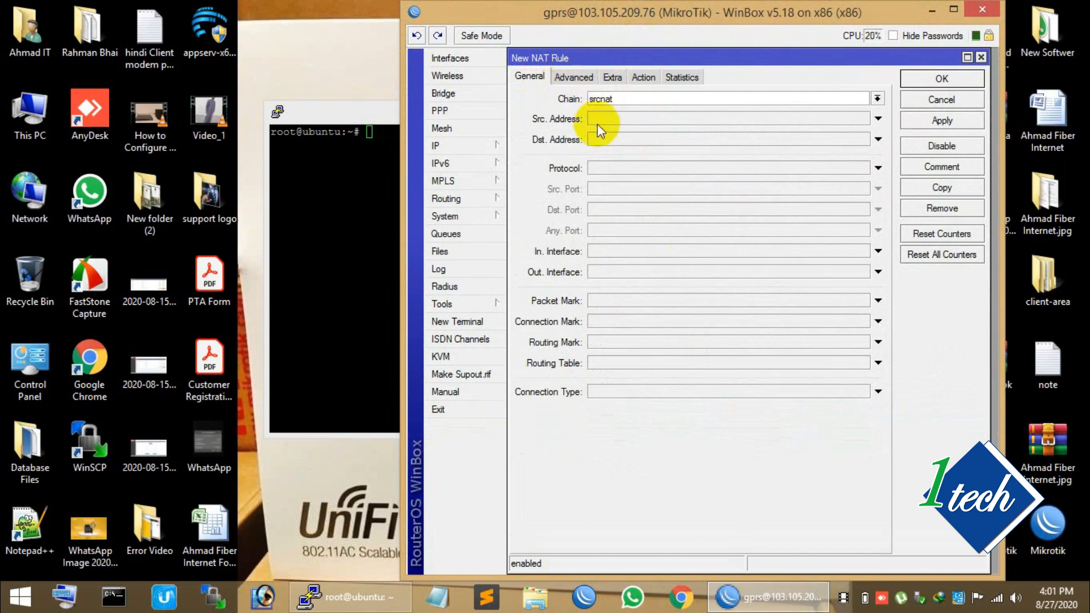
{"action": "left_click", "coordinate": [605, 140]}
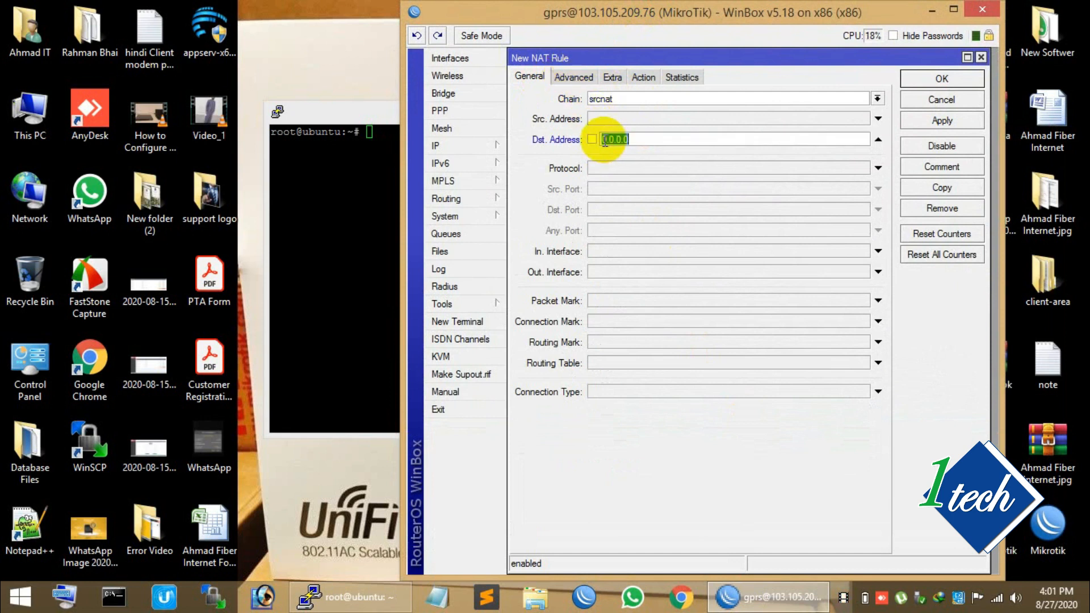
{"action": "type", "text": "10.6.50.2"}
Step: Check the server address of the ppp entry in the RADIUS list and close the list
{"action": "left_click", "coordinate": [444, 286]}
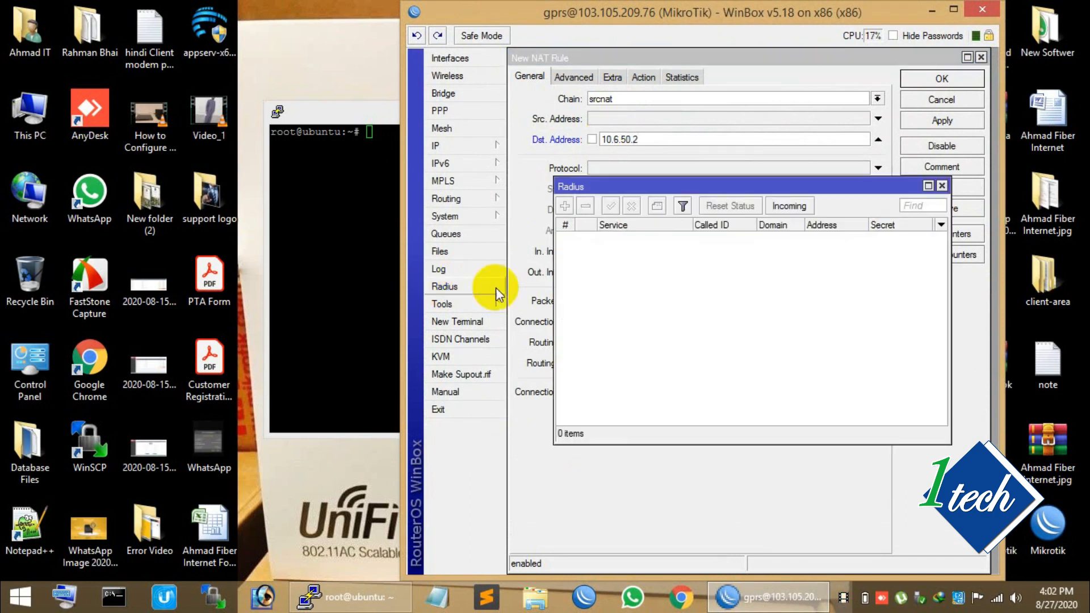
{"action": "left_click", "coordinate": [826, 238]}
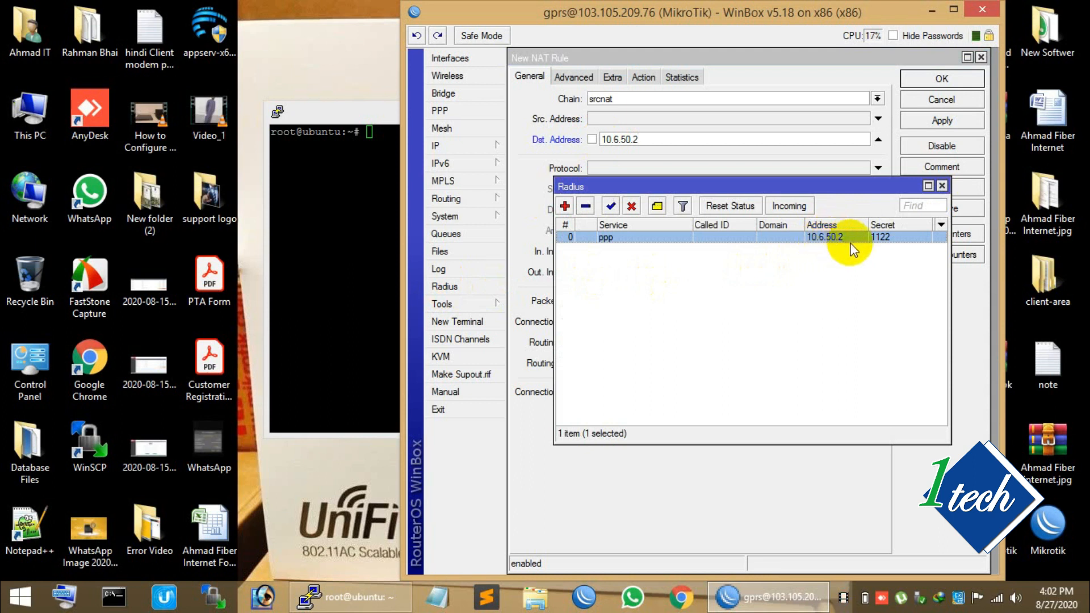
{"action": "left_click", "coordinate": [942, 186]}
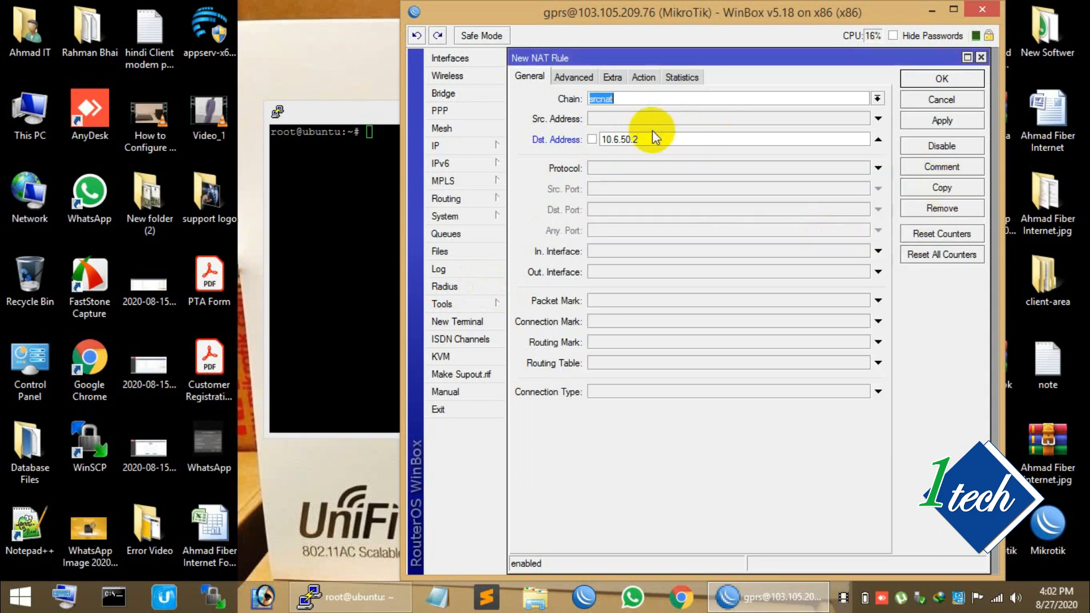
Step: Set the NAT rule's action to masquerade, apply it, and save the rule
{"action": "left_click", "coordinate": [653, 139]}
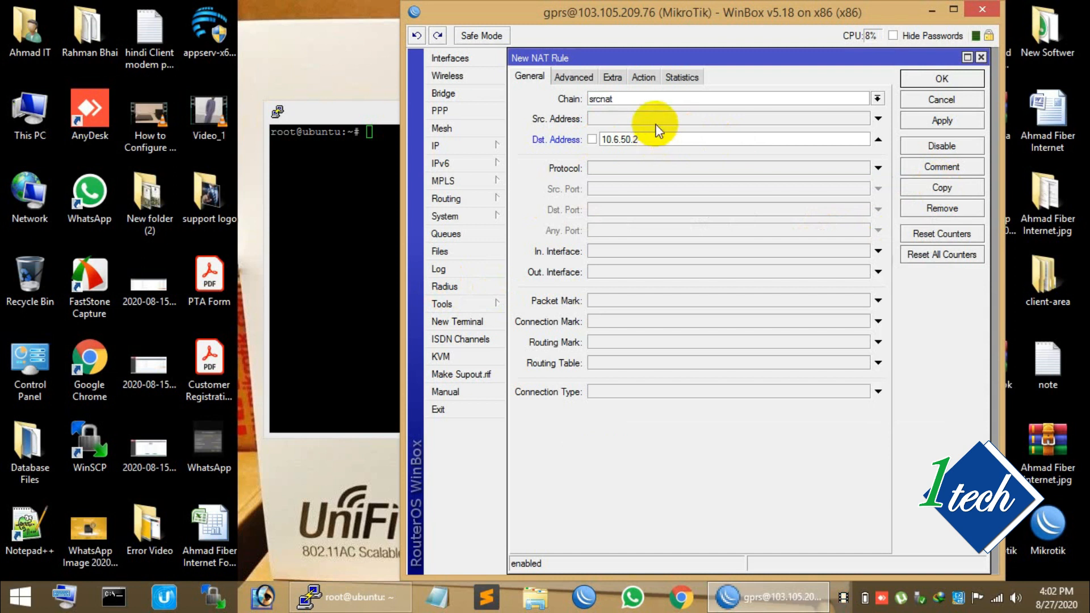
{"action": "left_click", "coordinate": [637, 77]}
{"action": "left_click", "coordinate": [634, 101]}
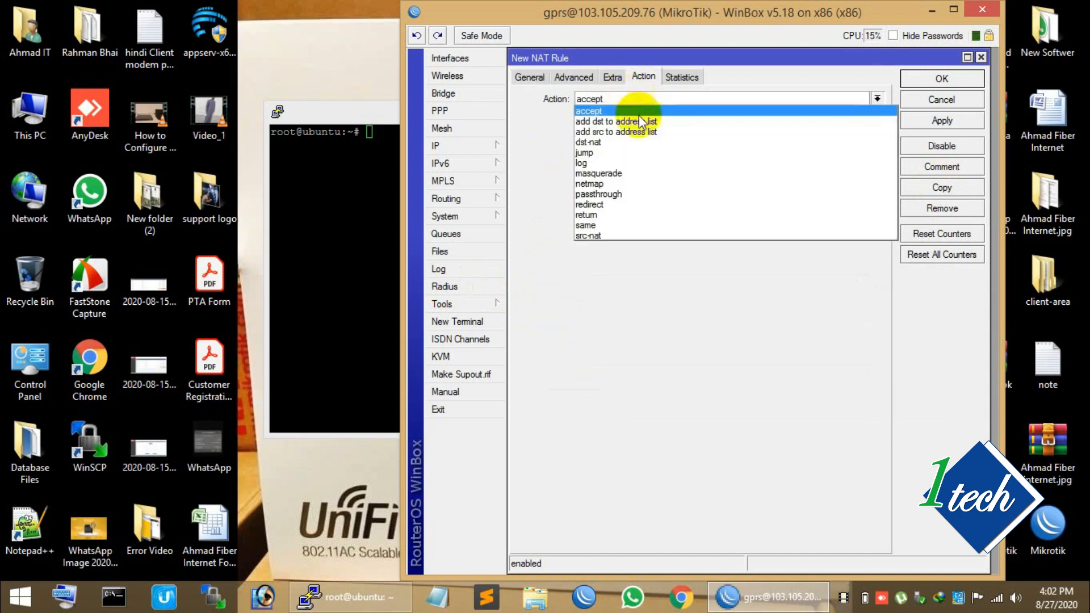
{"action": "left_click", "coordinate": [622, 172]}
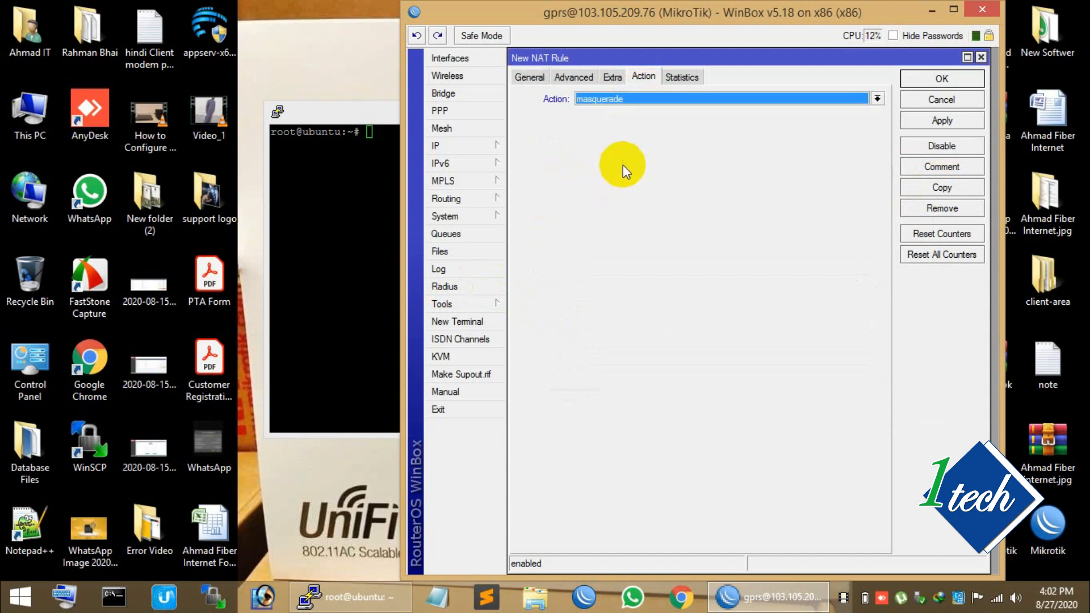
{"action": "left_click", "coordinate": [965, 119]}
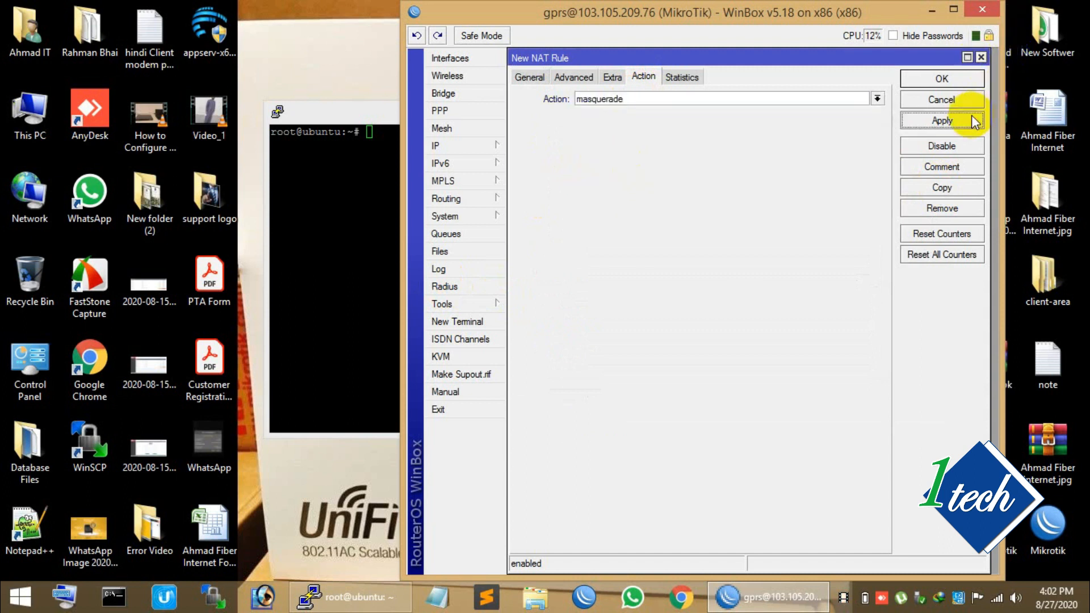
{"action": "left_click", "coordinate": [949, 79]}
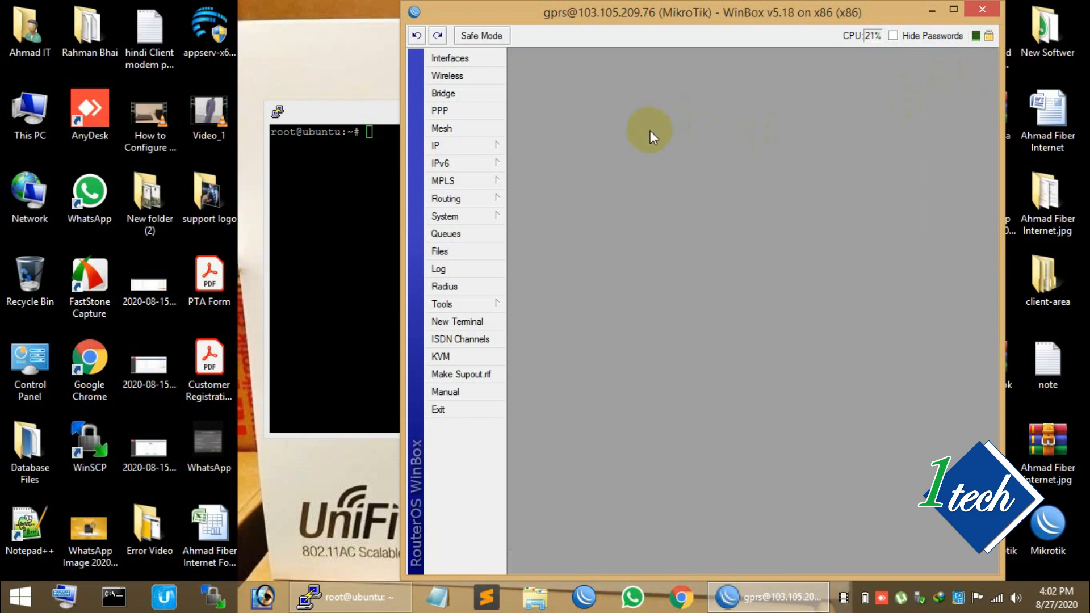
Step: Open the router's firewall and show its address lists
{"action": "left_click", "coordinate": [500, 145]}
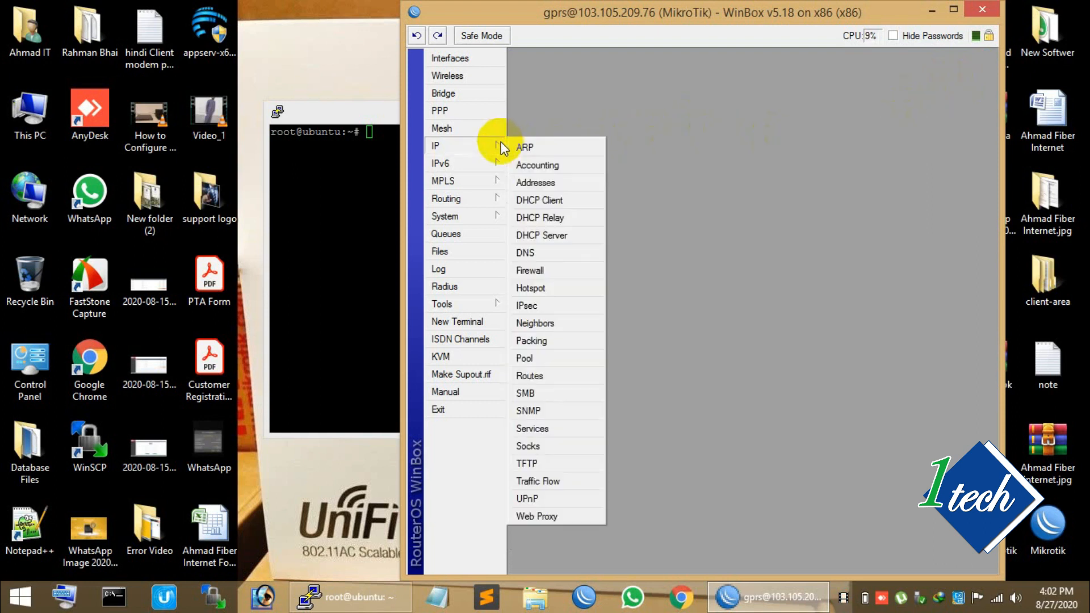
{"action": "left_click", "coordinate": [559, 271]}
{"action": "left_click", "coordinate": [770, 78]}
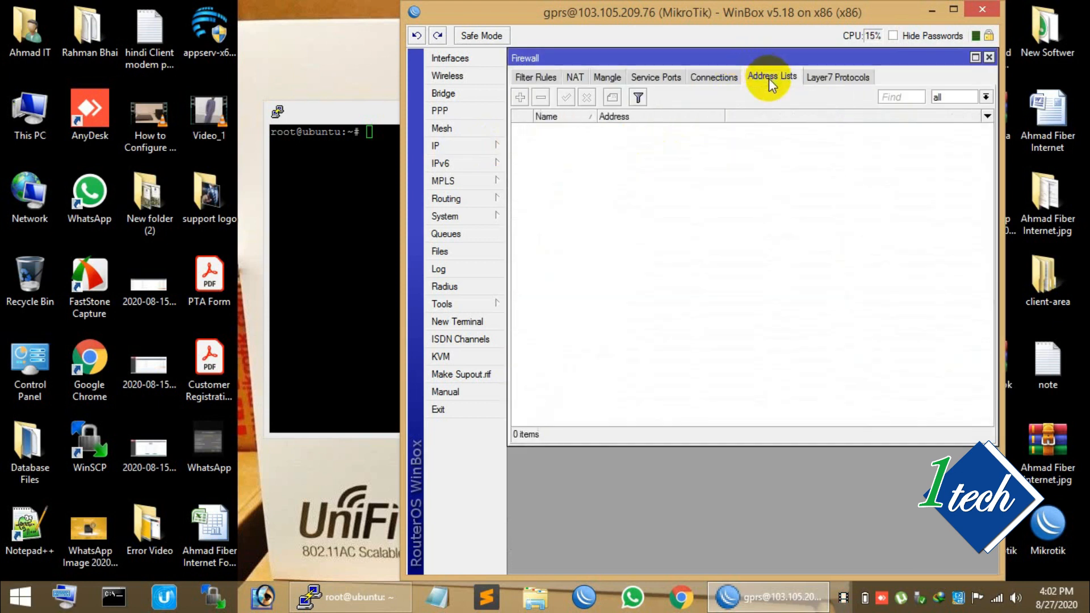
{"action": "left_click", "coordinate": [529, 101]}
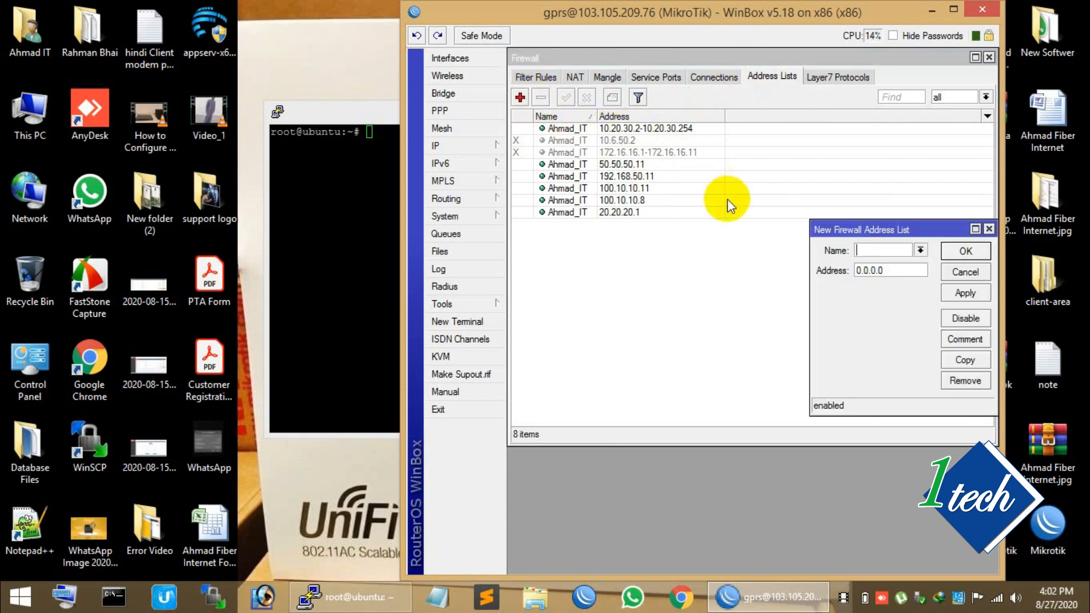
{"action": "double_click", "coordinate": [843, 228]}
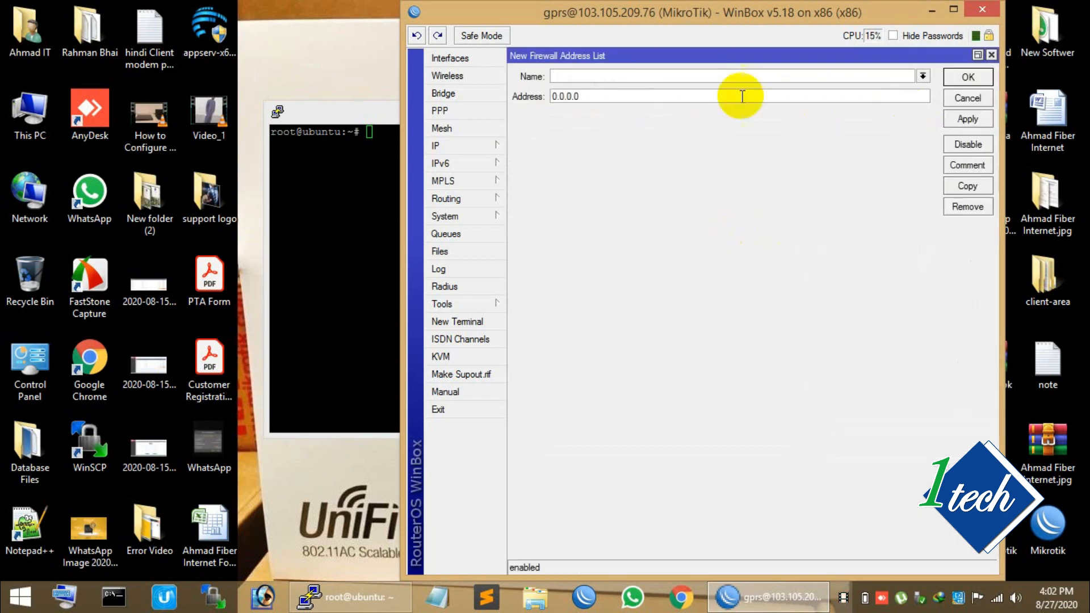
{"action": "type", "text": "dm"}
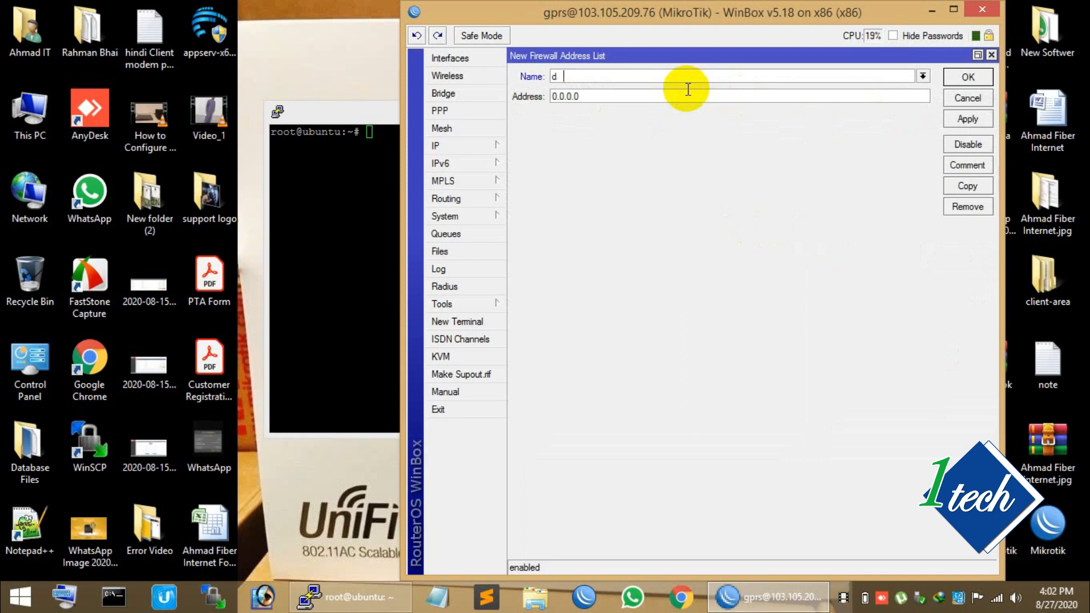
{"action": "key", "text": "BackSpace"}
{"action": "key", "text": "BackSpace"}
{"action": "type", "text": "DMZ"}
{"action": "key", "text": "BackSpace"}
{"action": "key", "text": "BackSpace"}
{"action": "key", "text": "BackSpace"}
{"action": "type", "text": "DMA"}
{"action": "key", "text": "BackSpace"}
{"action": "key", "text": "BackSpace"}
{"action": "key", "text": "BackSpace"}
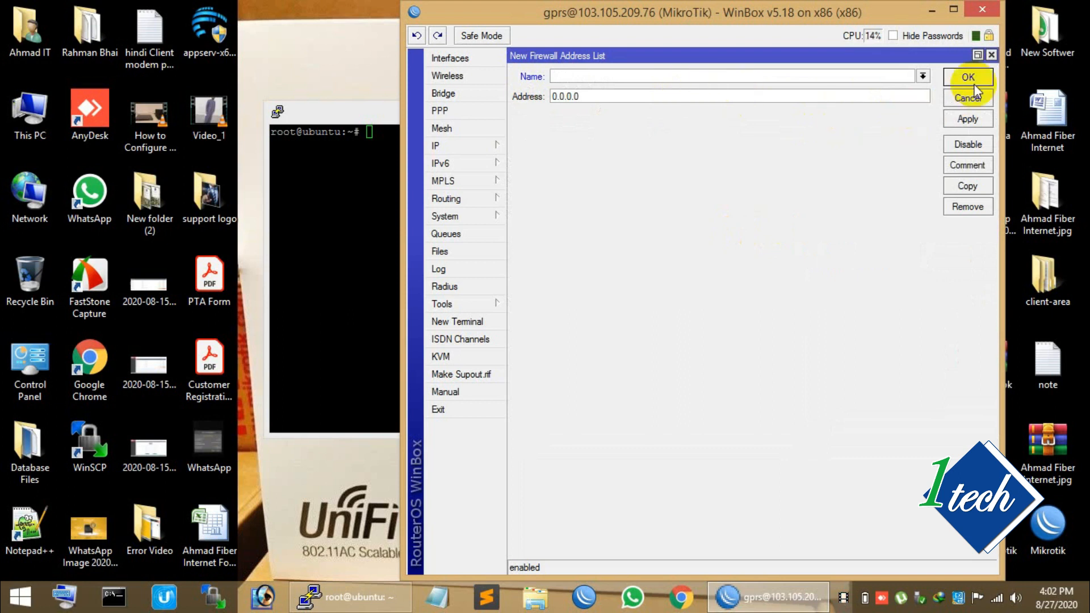
{"action": "left_click", "coordinate": [968, 77]}
Step: Enable the existing address list entry for 10.6.50.2 and close the firewall window
{"action": "left_click", "coordinate": [658, 312]}
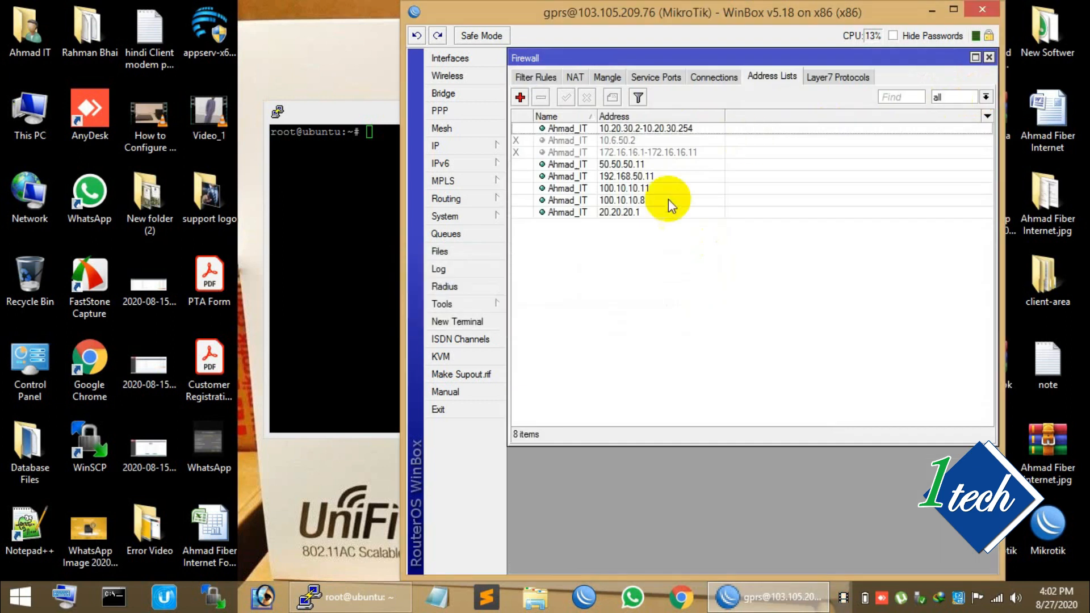
{"action": "left_click", "coordinate": [625, 147]}
{"action": "left_click", "coordinate": [617, 139]}
{"action": "left_click", "coordinate": [565, 98]}
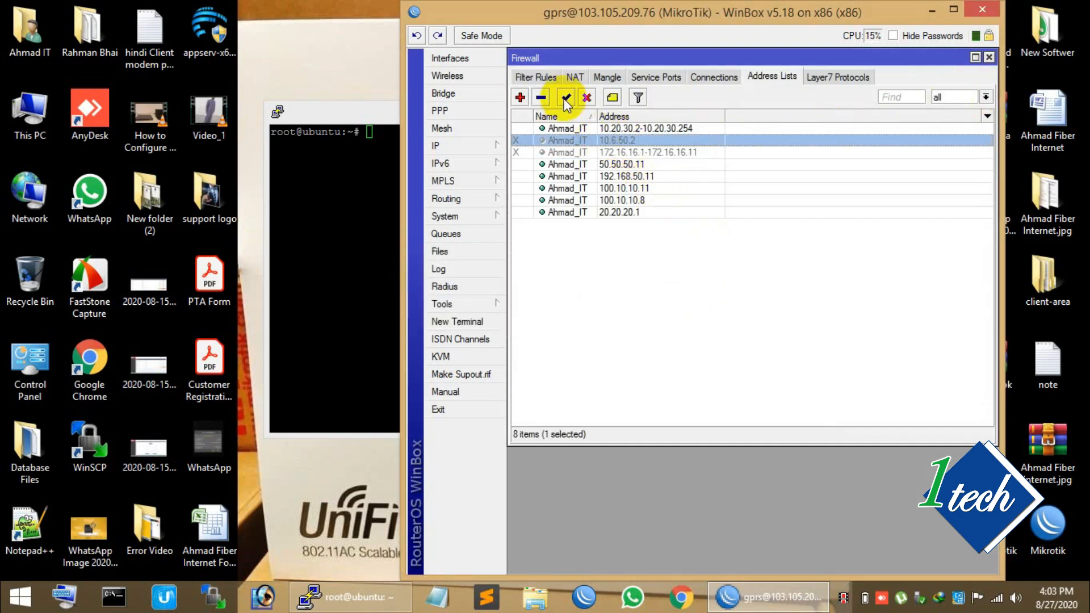
{"action": "left_click", "coordinate": [990, 57]}
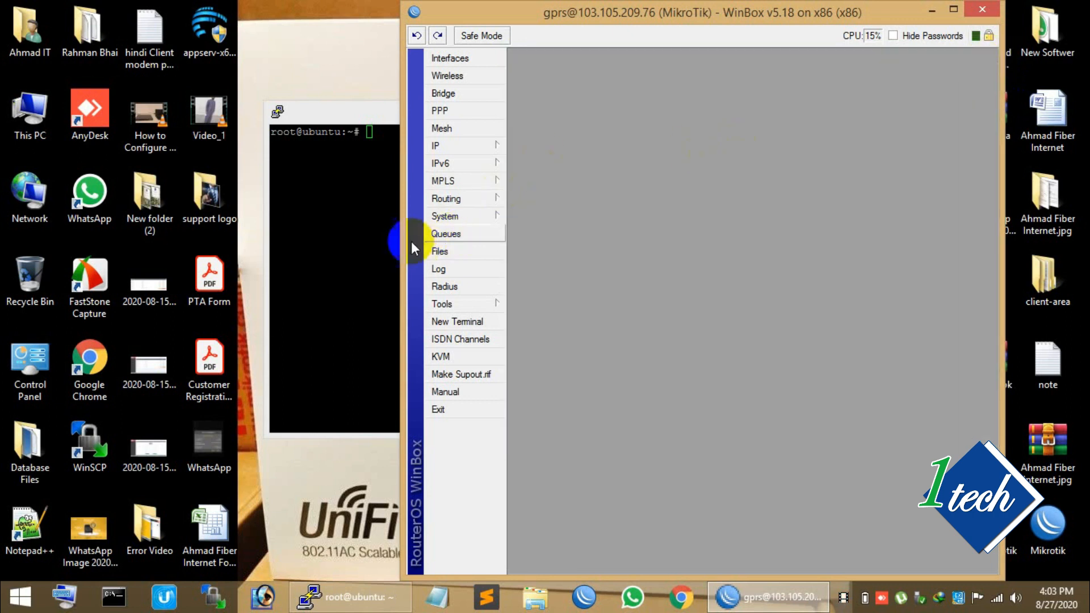
Step: Ping google.com from the Ubuntu terminal, enlarge the terminal to full screen, and stop the ping
{"action": "left_click", "coordinate": [367, 239]}
{"action": "type", "text": "ping "}
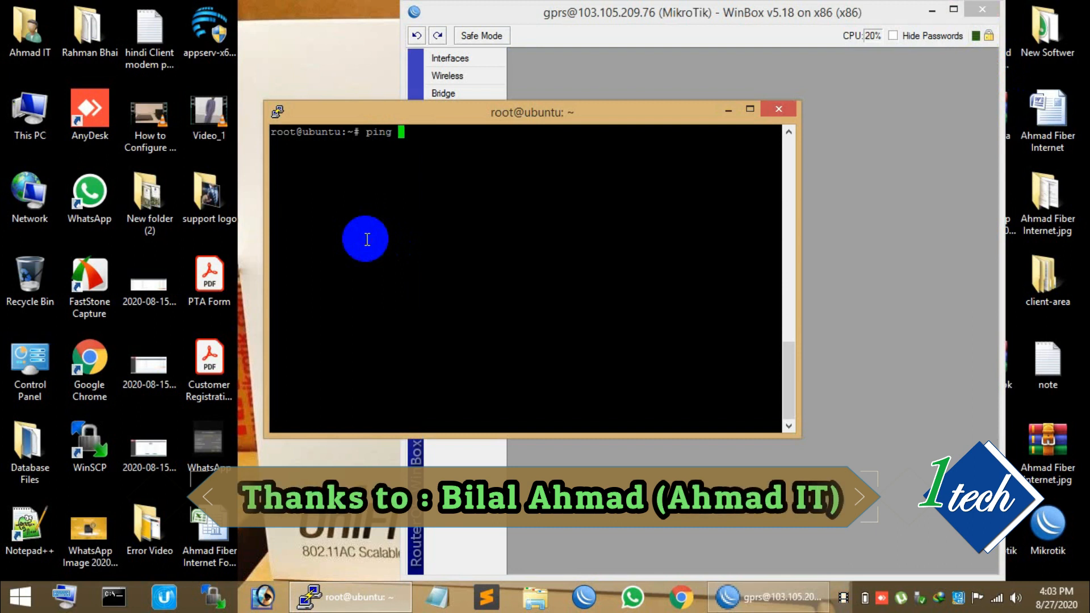
{"action": "type", "text": "google.com"}
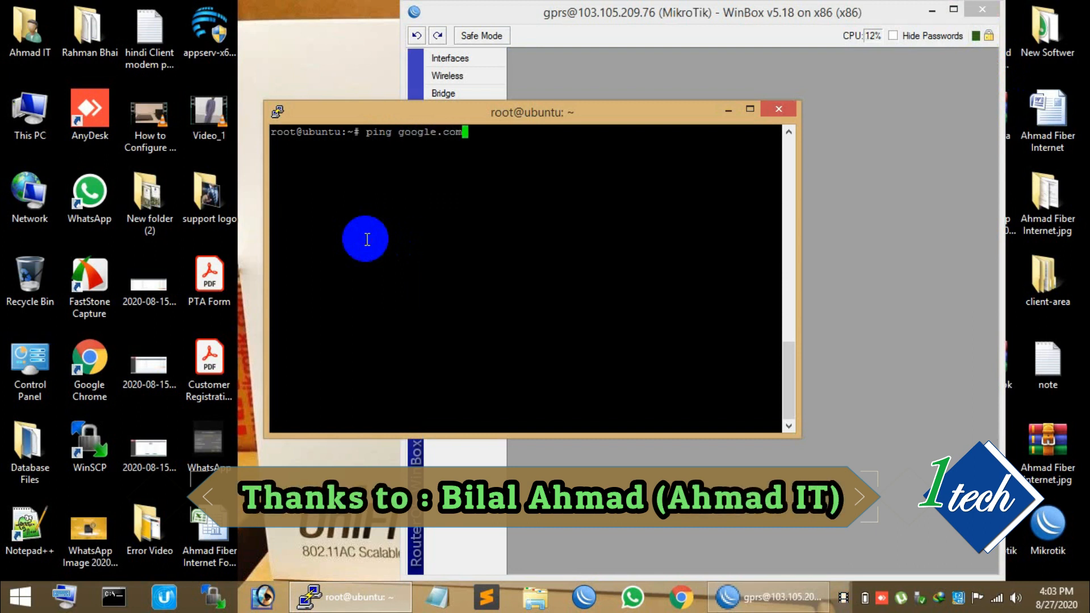
{"action": "key", "text": "Return"}
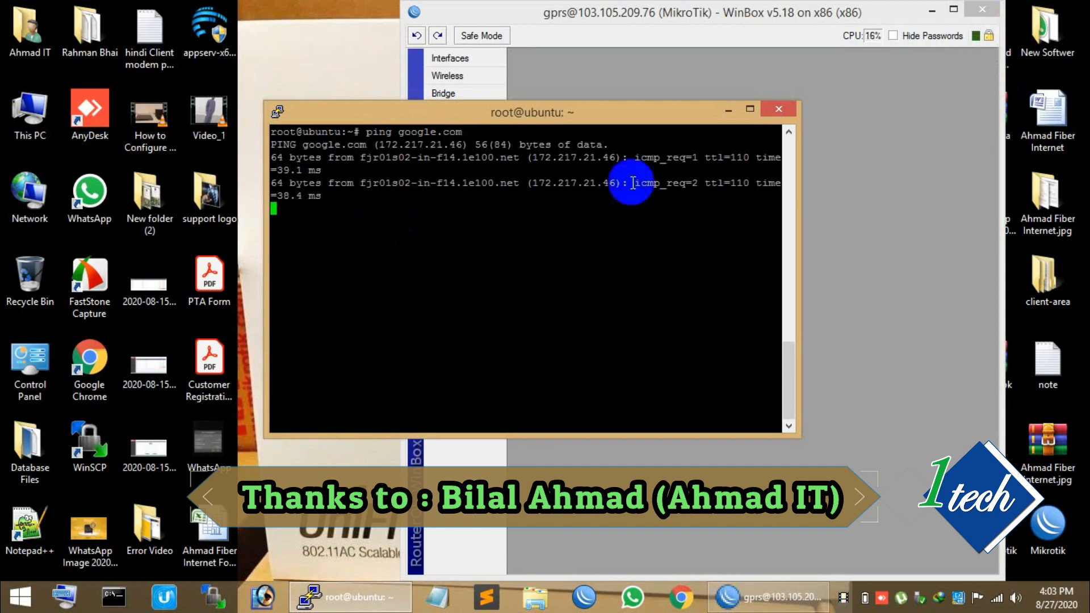
{"action": "left_click", "coordinate": [746, 110]}
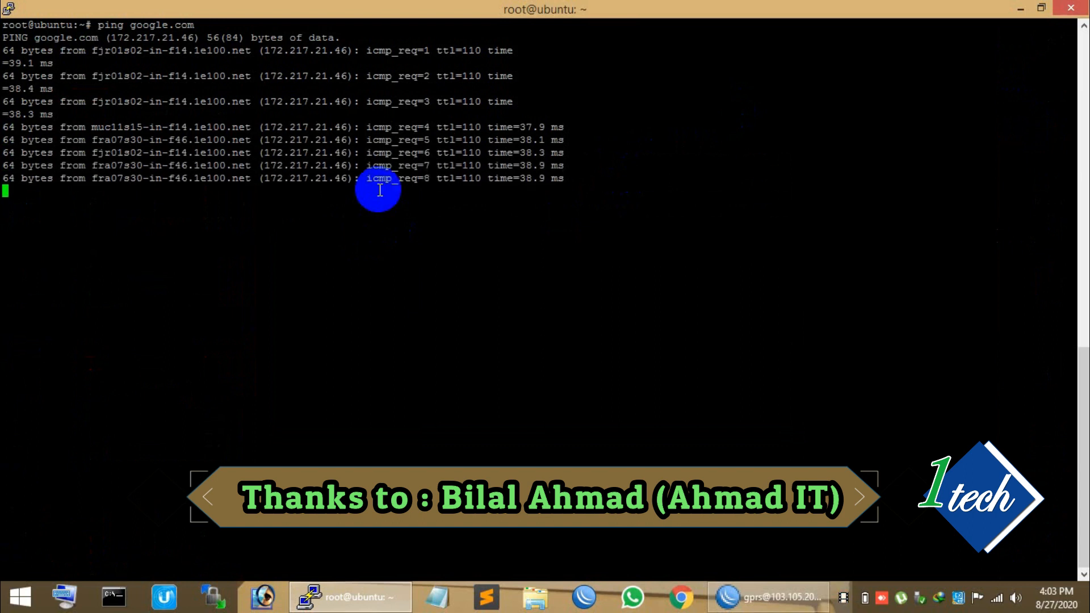
{"action": "key", "text": "ctrl+c"}
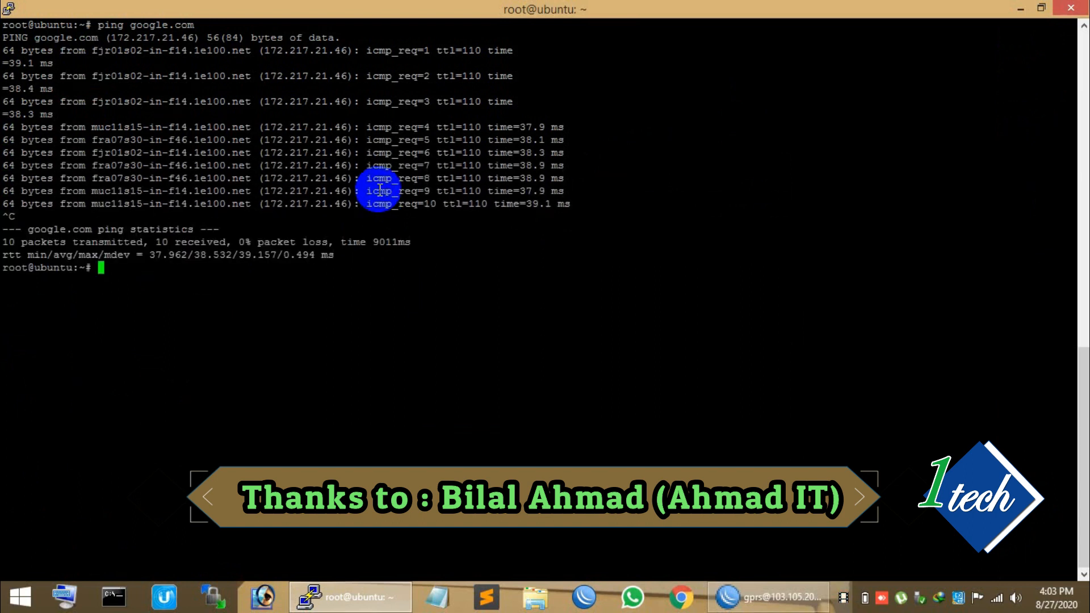
Step: Ping 8.8.8.8 from the Ubuntu server and leave the ping running
{"action": "type", "text": "clear"}
{"action": "key", "text": "Up"}
{"action": "key", "text": "BackSpace"}
{"action": "key", "text": "BackSpace"}
{"action": "key", "text": "BackSpace"}
{"action": "key", "text": "BackSpace"}
{"action": "key", "text": "BackSpace"}
{"action": "key", "text": "BackSpace"}
{"action": "key", "text": "BackSpace"}
{"action": "key", "text": "BackSpace"}
{"action": "key", "text": "BackSpace"}
{"action": "key", "text": "BackSpace"}
{"action": "type", "text": "8.8.8.8"}
{"action": "key", "text": "Return"}
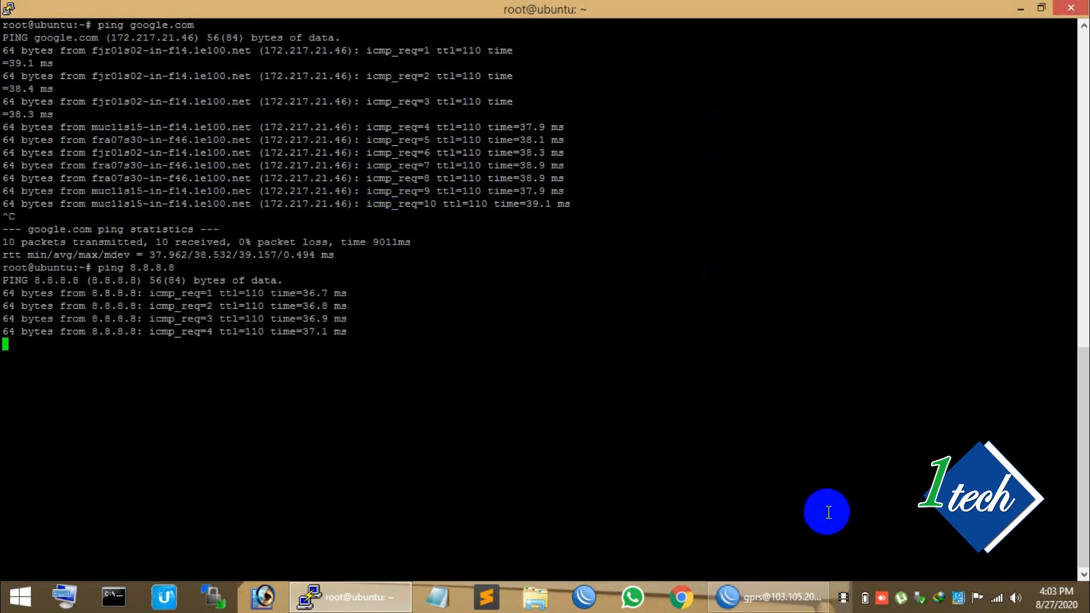
Step: In WinBox, disable the 10.6.50.2 entry in the firewall address lists and watch the running ping in the terminal
{"action": "left_click", "coordinate": [804, 603]}
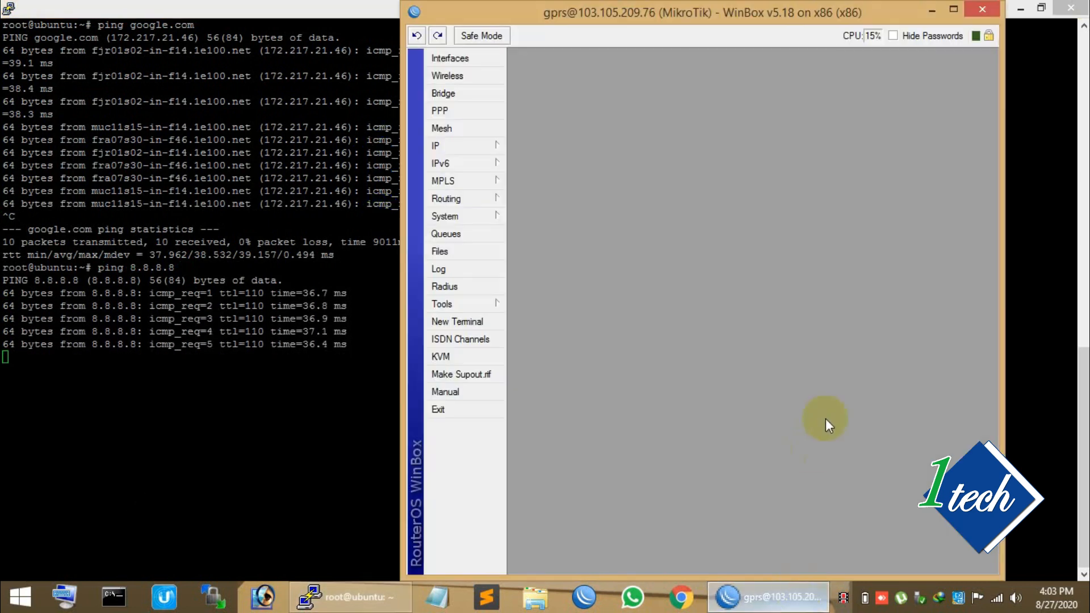
{"action": "left_click", "coordinate": [457, 145]}
{"action": "left_click", "coordinate": [564, 275]}
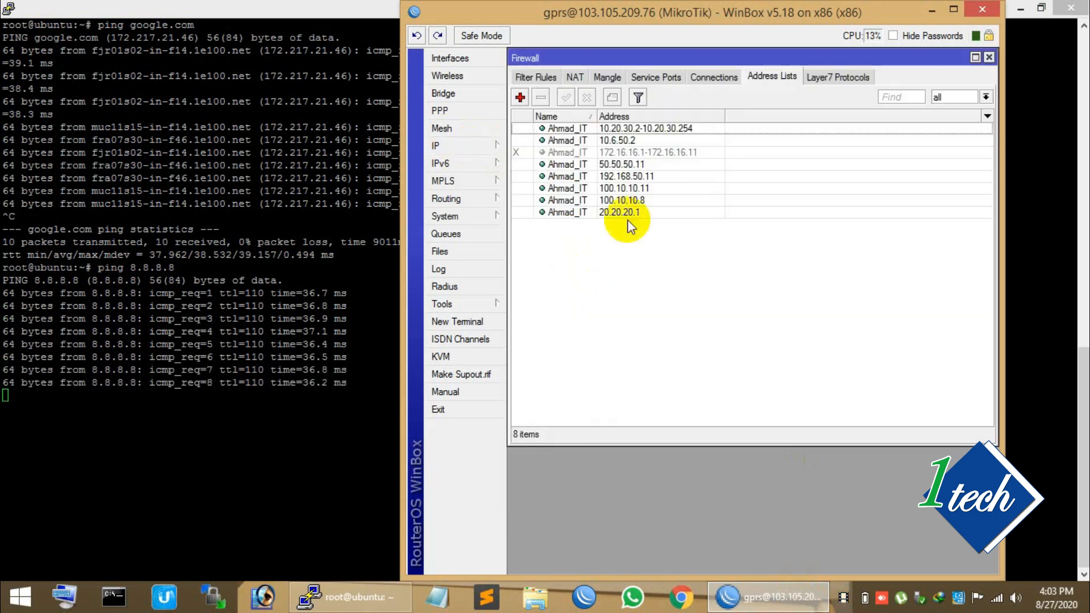
{"action": "left_click", "coordinate": [615, 143]}
{"action": "left_click", "coordinate": [587, 97]}
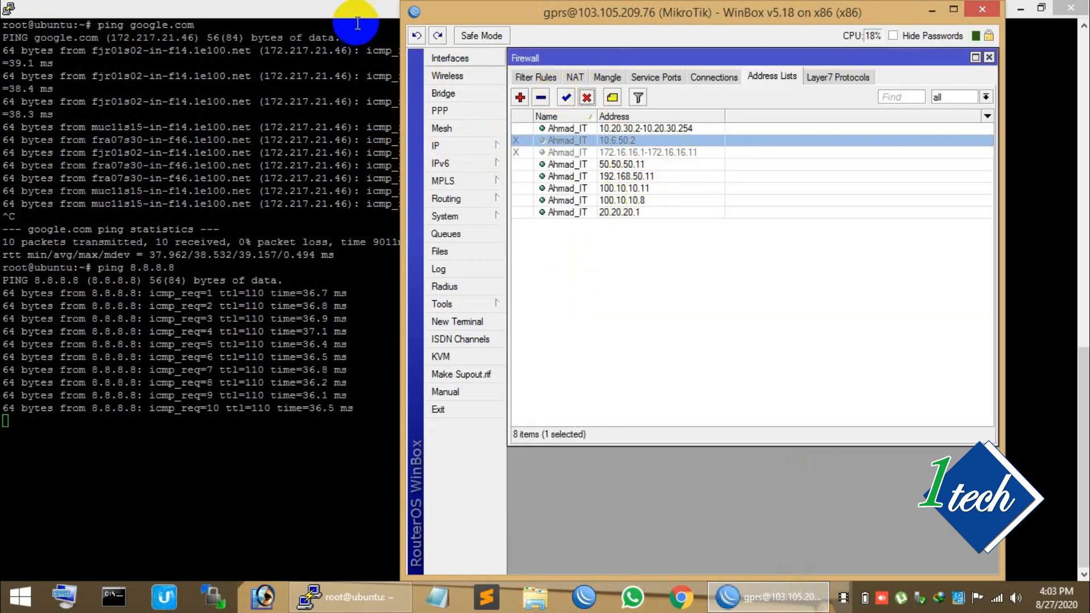
{"action": "left_click", "coordinate": [368, 19]}
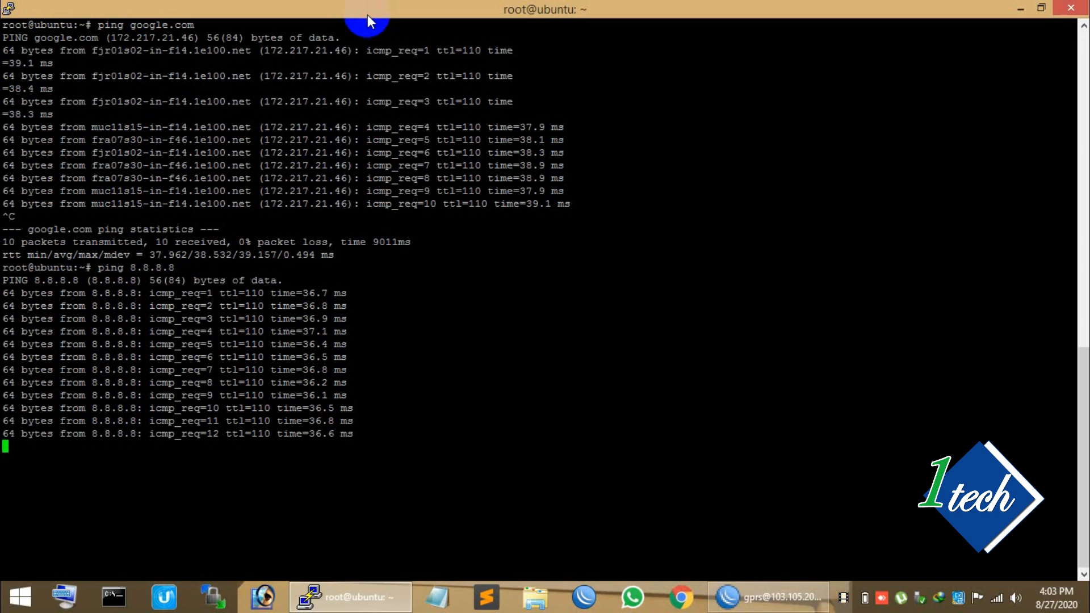
Step: Re-enable the 10.6.50.2 address list entry in WinBox, and check the last srcnat rule in the NAT list before returning to the terminal
{"action": "left_click", "coordinate": [763, 597]}
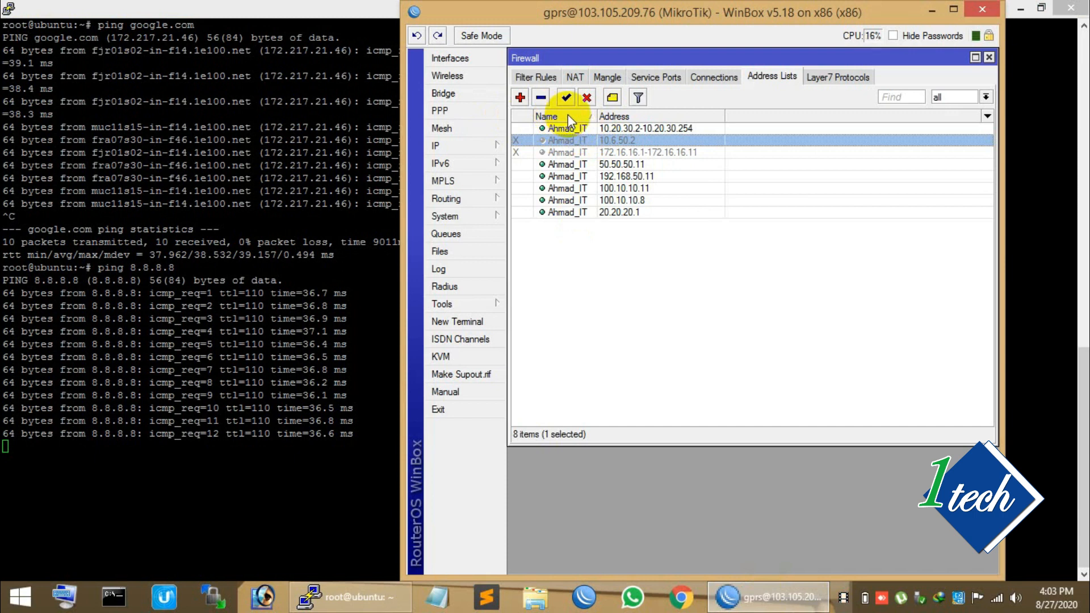
{"action": "left_click", "coordinate": [565, 96]}
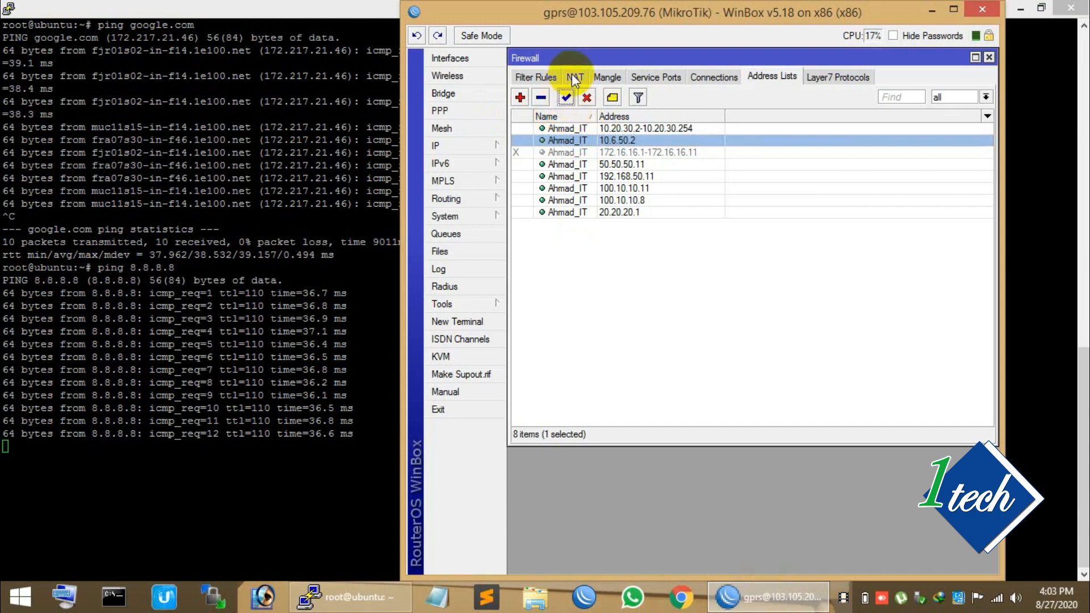
{"action": "left_click", "coordinate": [573, 77]}
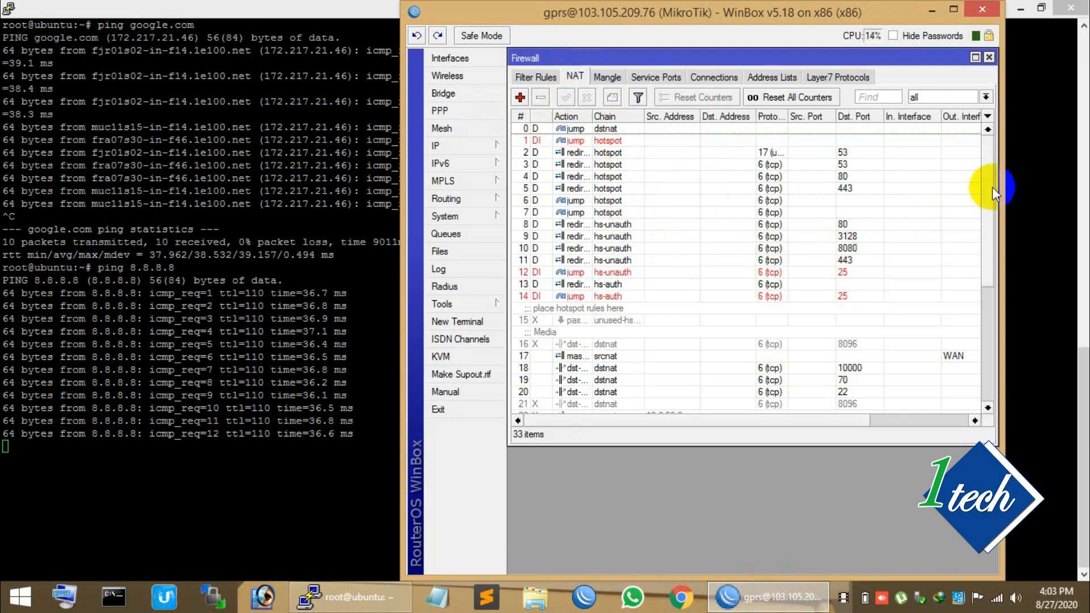
{"action": "left_click_drag", "start_coordinate": [992, 186], "coordinate": [1012, 379]}
{"action": "left_click", "coordinate": [832, 397]}
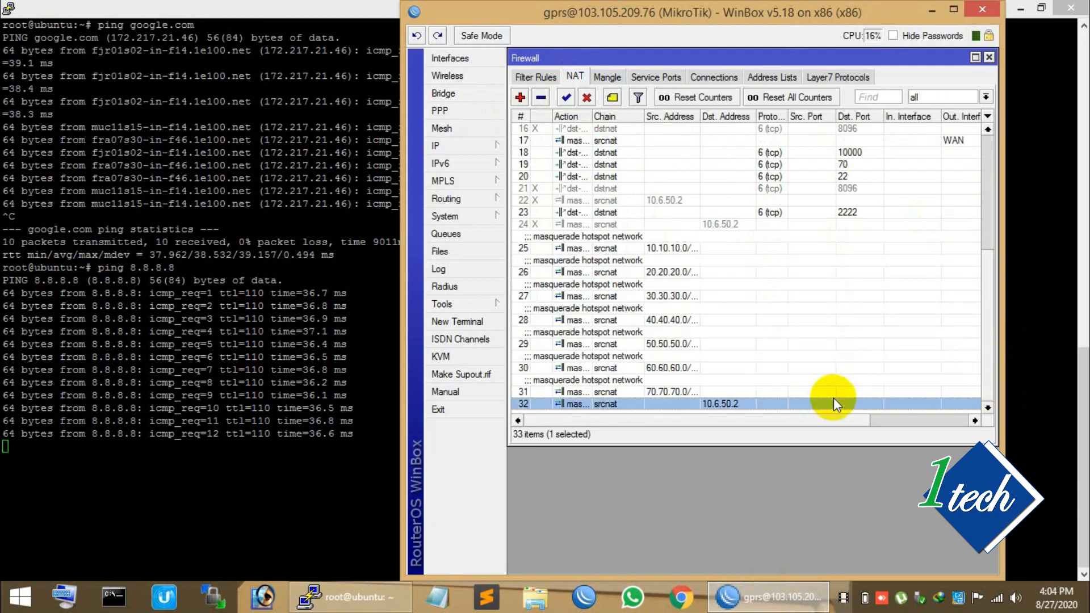
{"action": "left_click", "coordinate": [246, 306]}
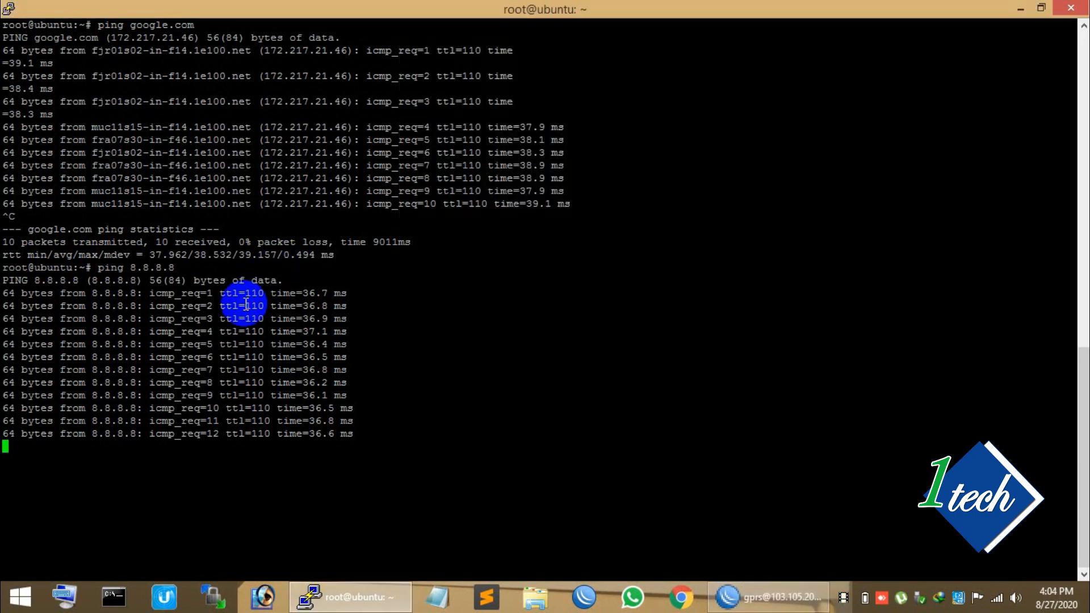